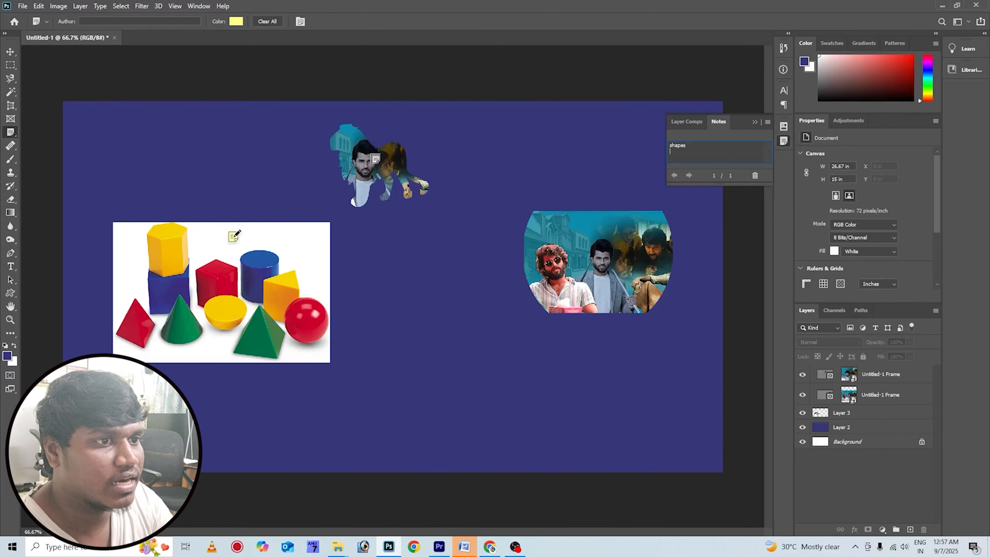
# Step: Add a note reading "lion" on the lion-shaped frame and a note reading "movies" on the rounded frame
pyautogui.click(394, 157)
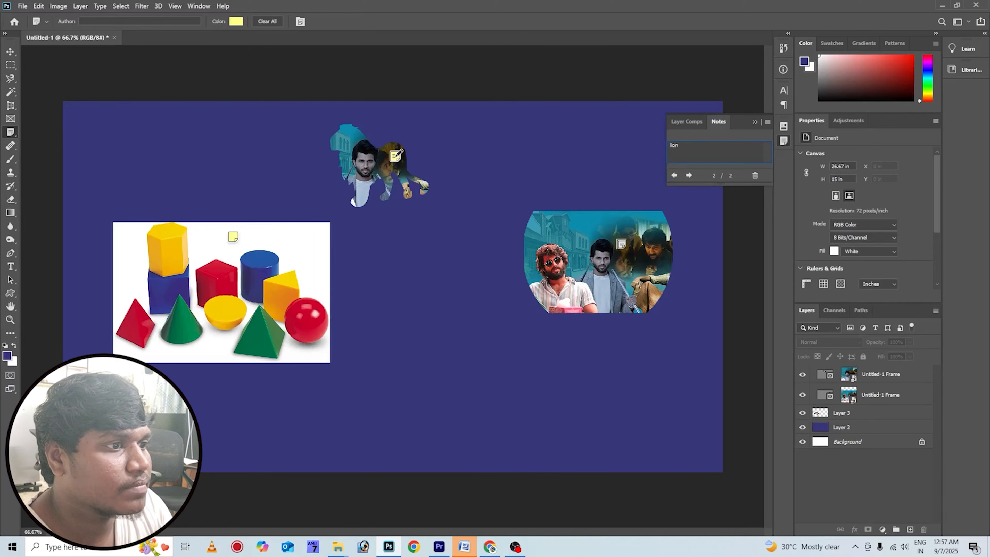
pyautogui.click(623, 243)
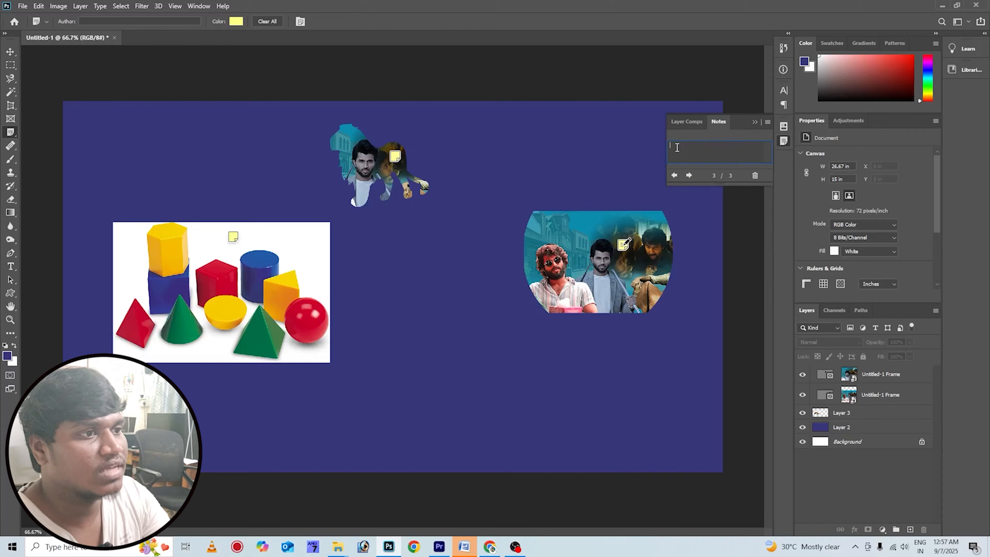
pyautogui.write('movi')
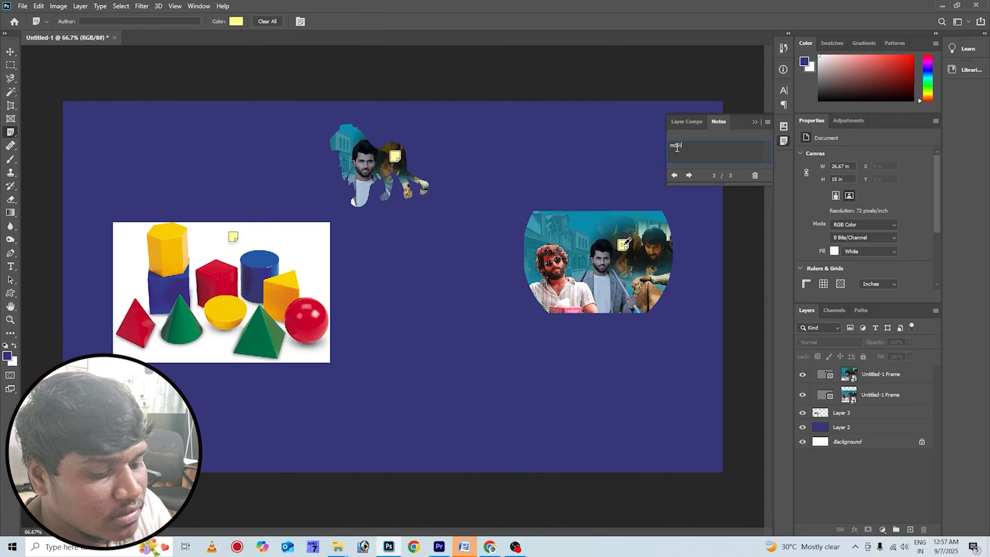
pyautogui.write('es')
pyautogui.press('Return')
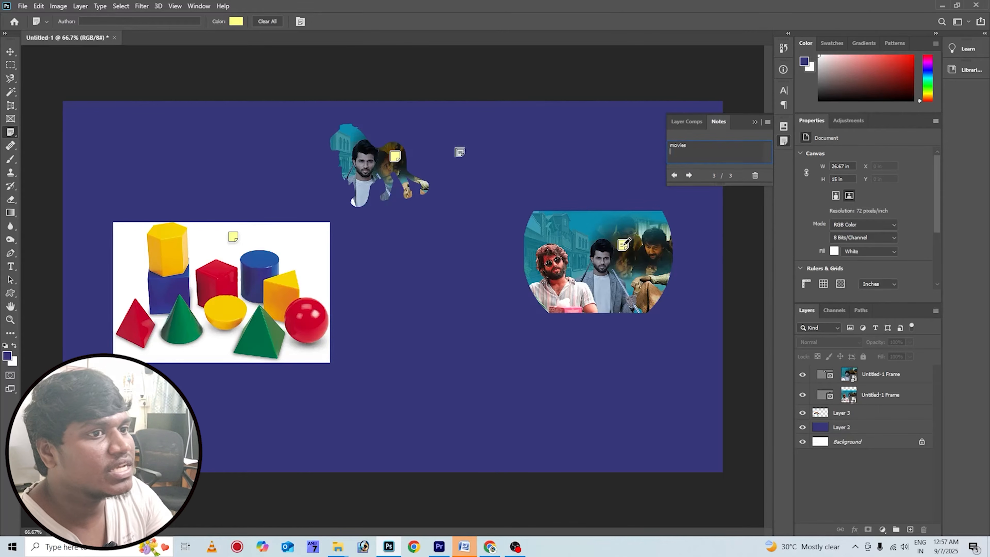
# Step: Delete all notes from the document
pyautogui.click(233, 236)
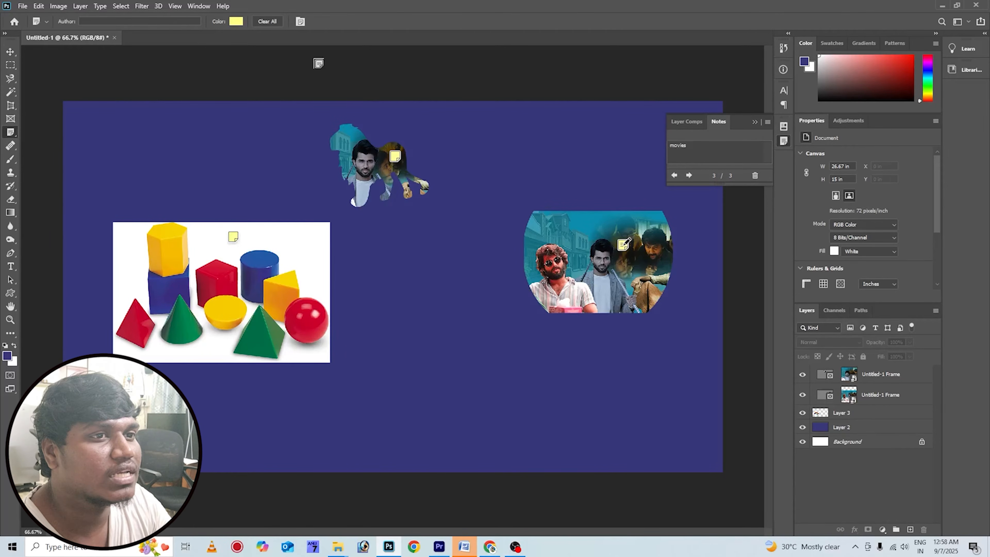
pyautogui.click(270, 21)
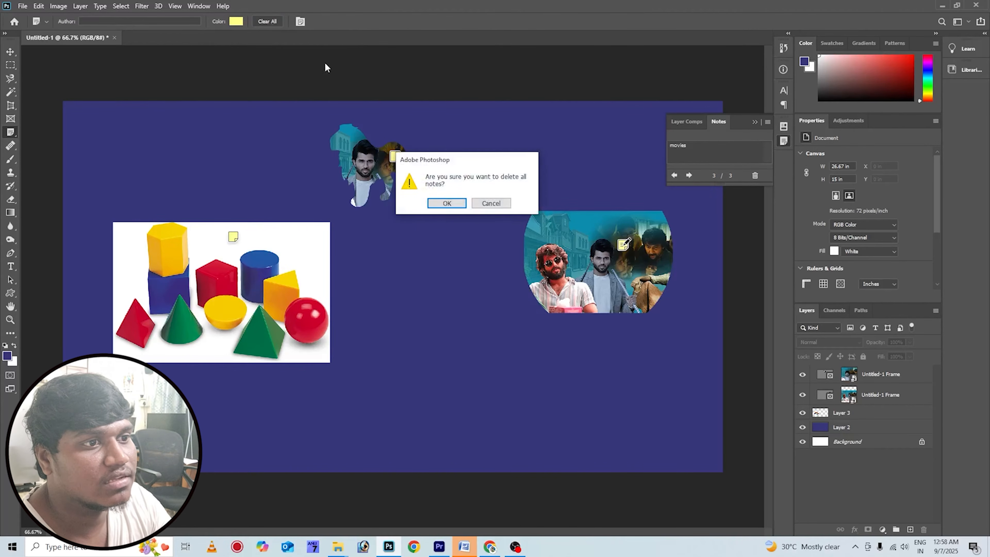
pyautogui.click(448, 202)
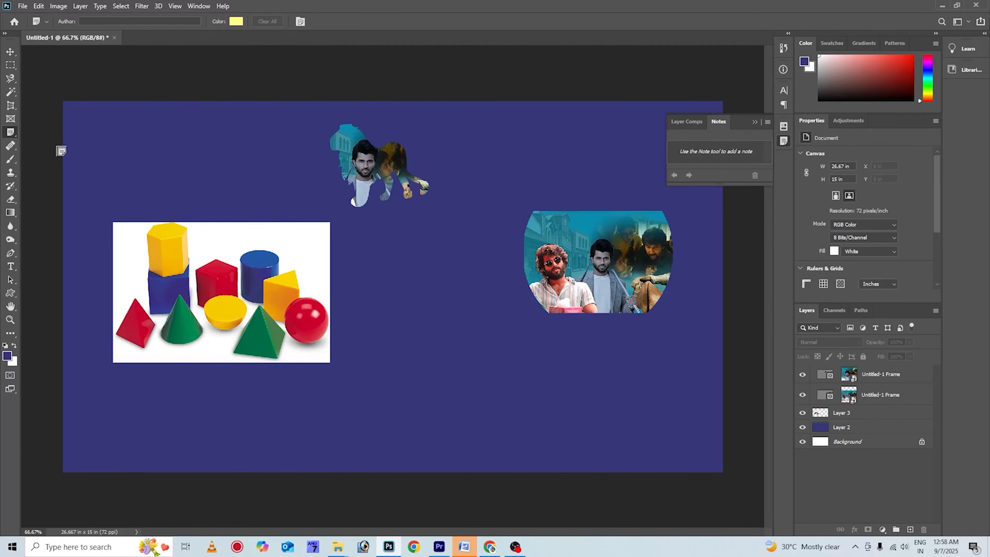
# Step: Place one count marker each on the lion-shaped frame, the geometric shapes picture and the rounded frame with the Count Tool
pyautogui.rightClick(13, 134)
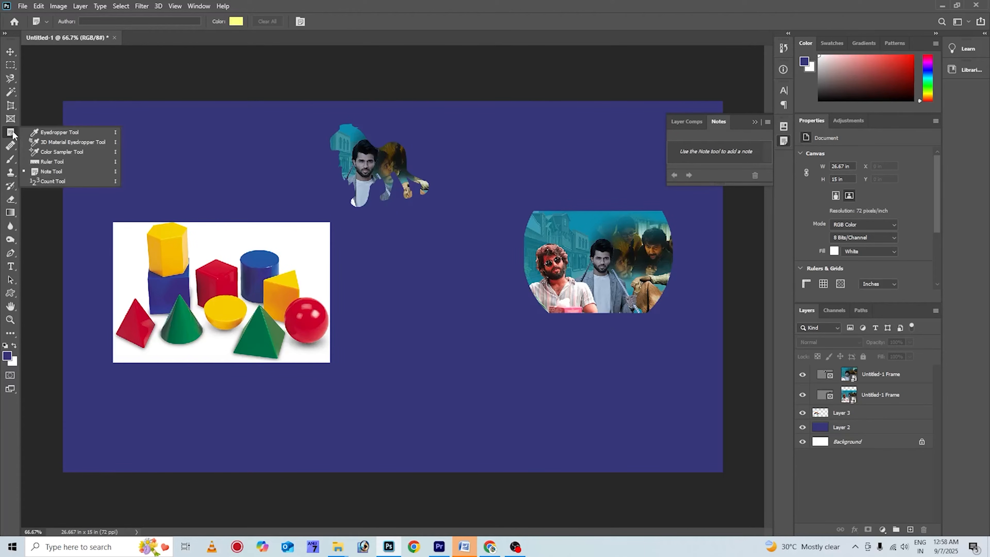
pyautogui.click(50, 181)
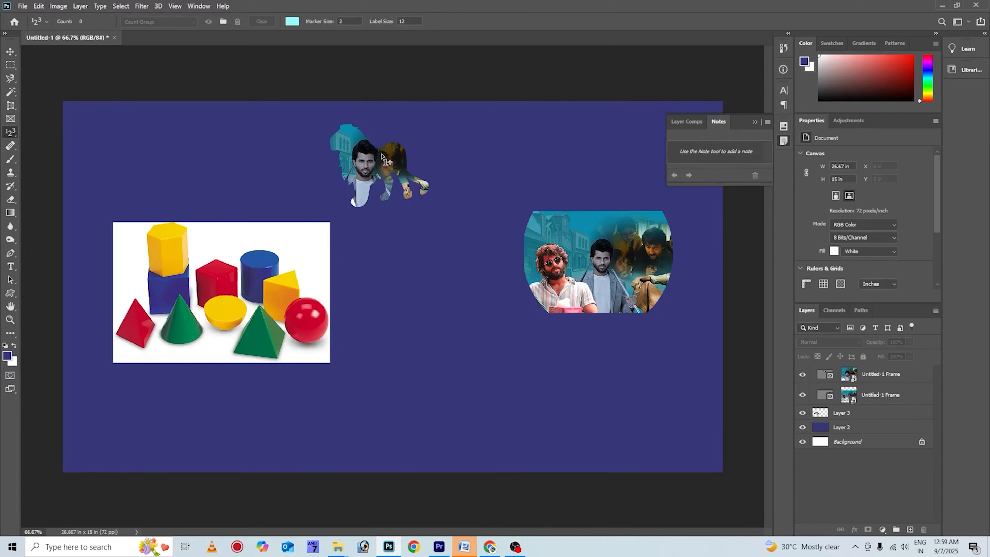
pyautogui.click(345, 133)
pyautogui.hotkey('ctrl', '+')
pyautogui.hotkey('ctrl', '+')
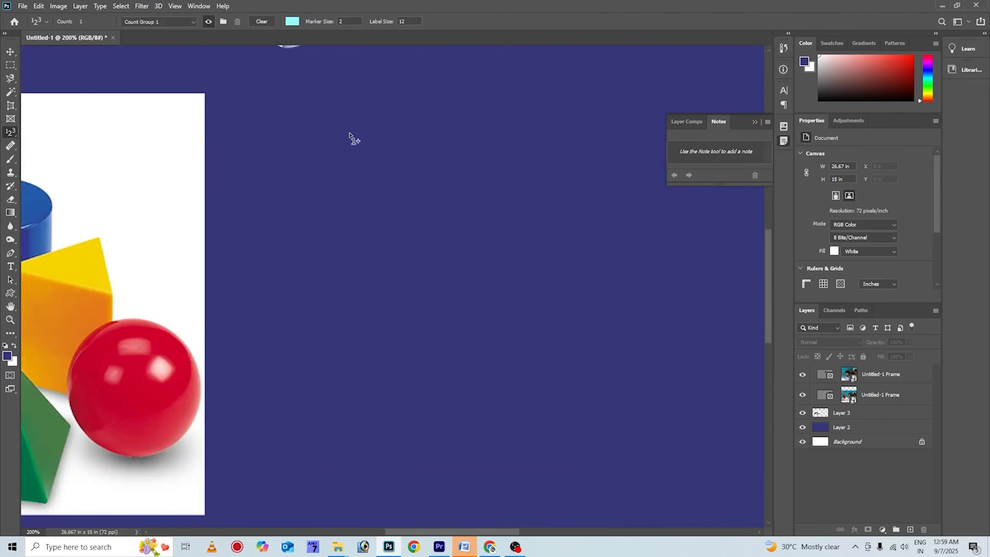
pyautogui.scroll(3, 345, 157)
pyautogui.scroll(5, 344, 157)
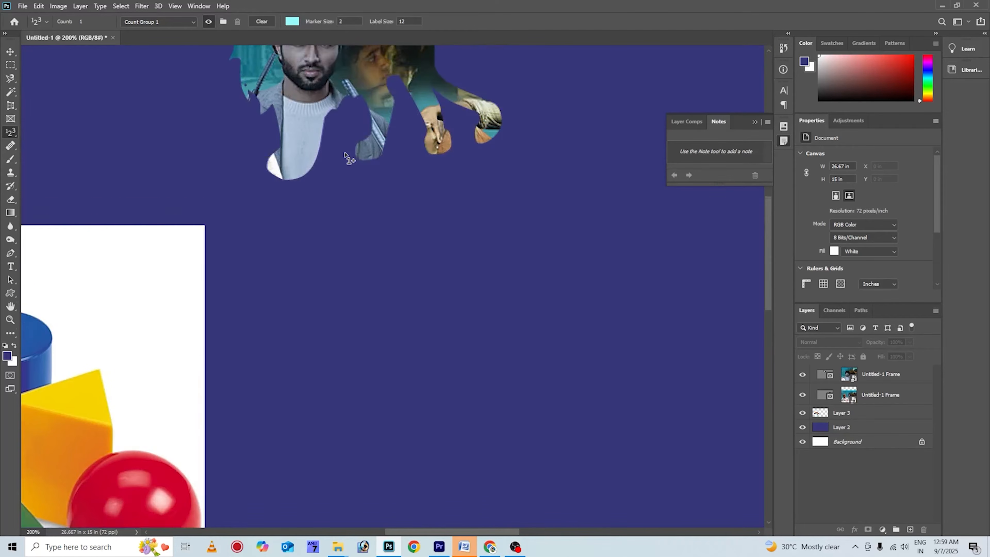
pyautogui.scroll(5, 345, 156)
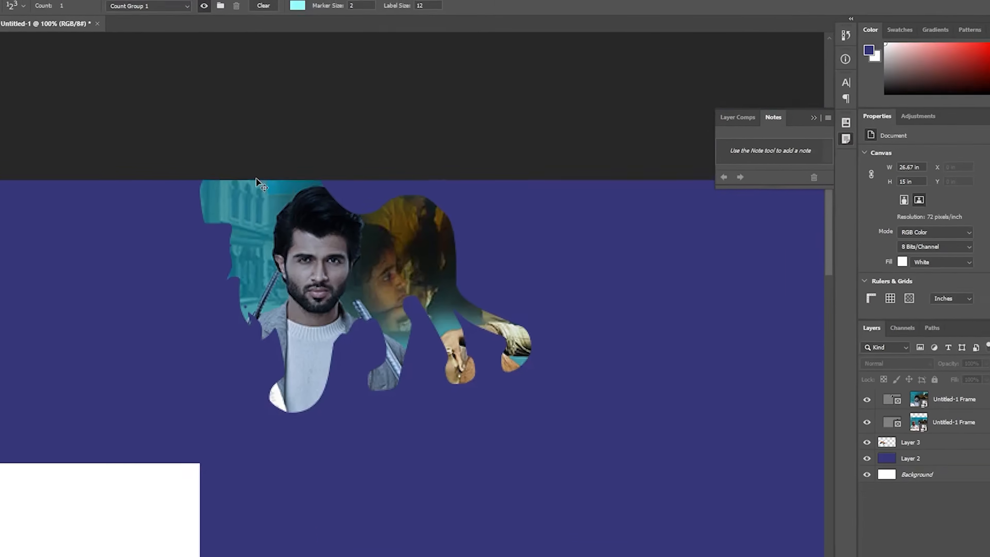
pyautogui.scroll(-5, 259, 185)
pyautogui.scroll(2, 258, 181)
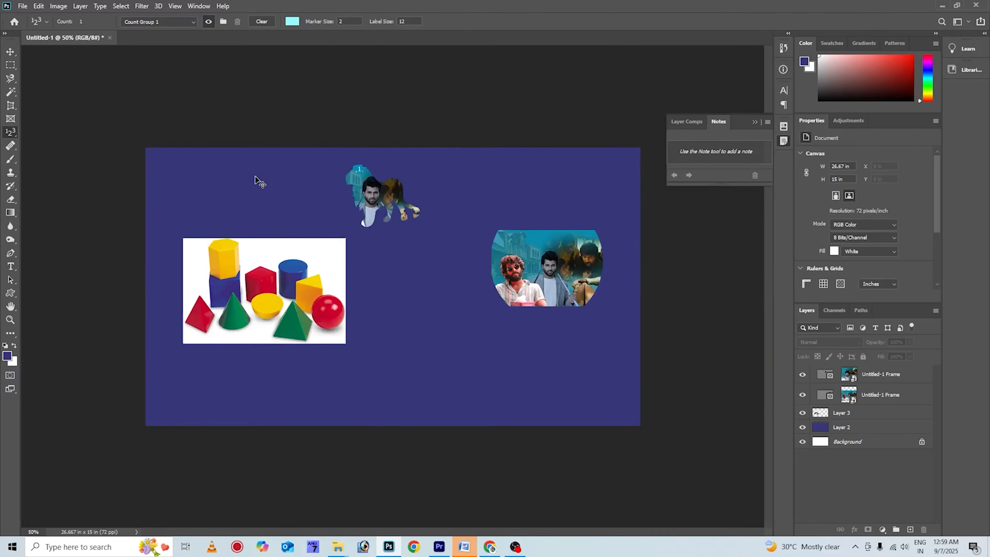
pyautogui.click(242, 239)
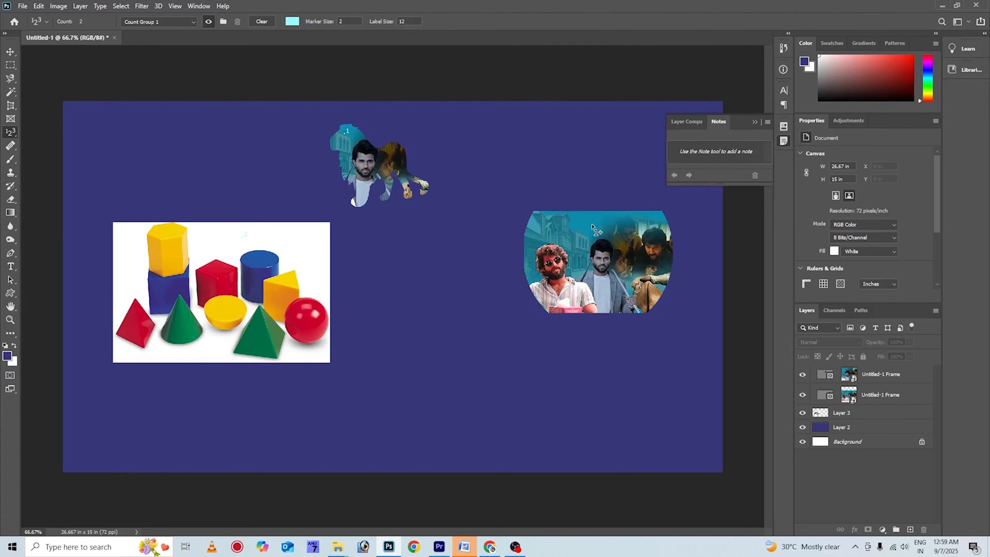
pyautogui.click(592, 225)
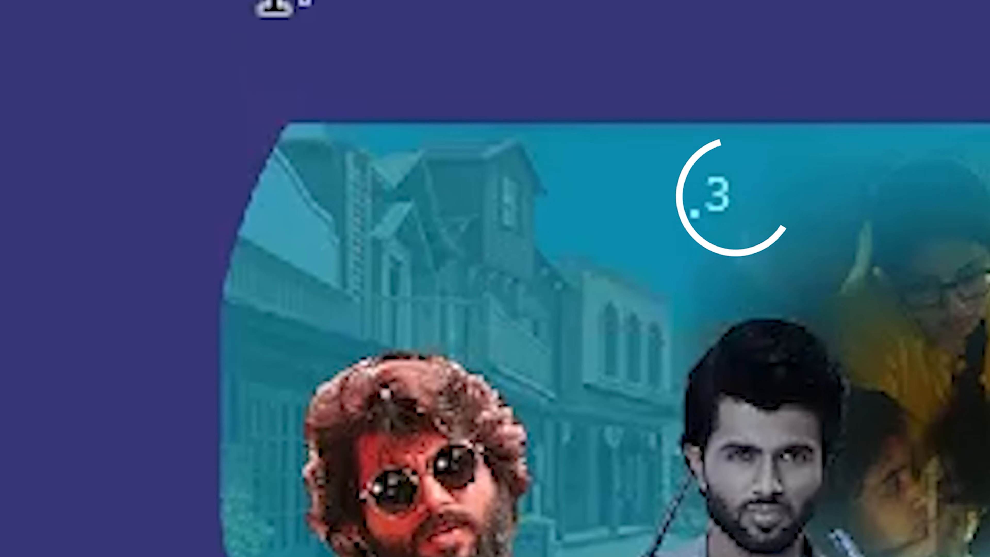
# Step: Scatter more count markers, up to number 31, over the blue background around the lion-shaped and rounded frames
pyautogui.click(527, 182)
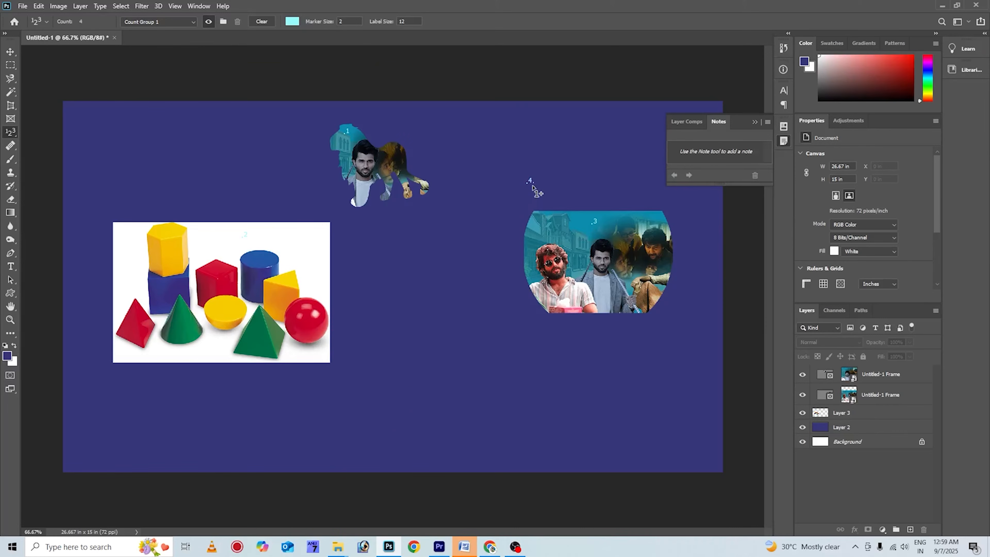
pyautogui.click(558, 175)
pyautogui.click(611, 140)
pyautogui.click(583, 128)
pyautogui.click(539, 130)
pyautogui.click(495, 152)
pyautogui.click(484, 204)
pyautogui.click(477, 242)
pyautogui.click(429, 255)
pyautogui.click(444, 219)
pyautogui.click(460, 154)
pyautogui.click(473, 176)
pyautogui.click(398, 124)
pyautogui.click(418, 114)
pyautogui.click(418, 144)
pyautogui.click(436, 135)
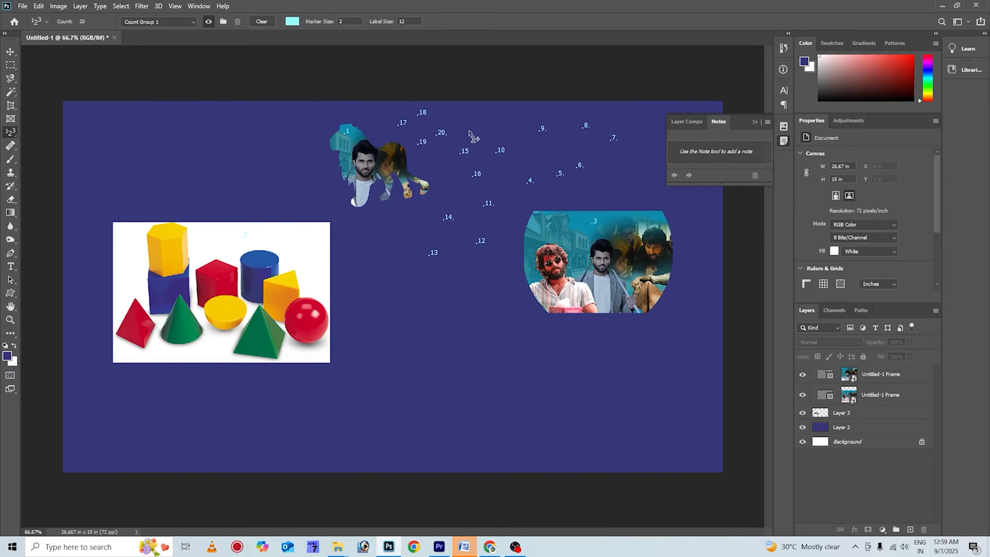
pyautogui.click(469, 130)
pyautogui.click(487, 124)
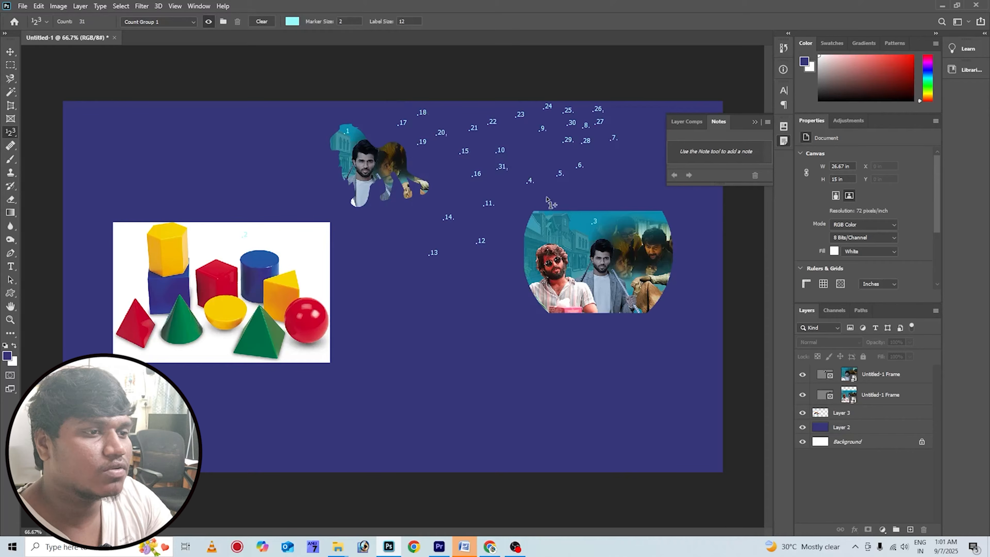
# Step: Clear all count markers and activate the Spot Healing Brush Tool
pyautogui.click(260, 21)
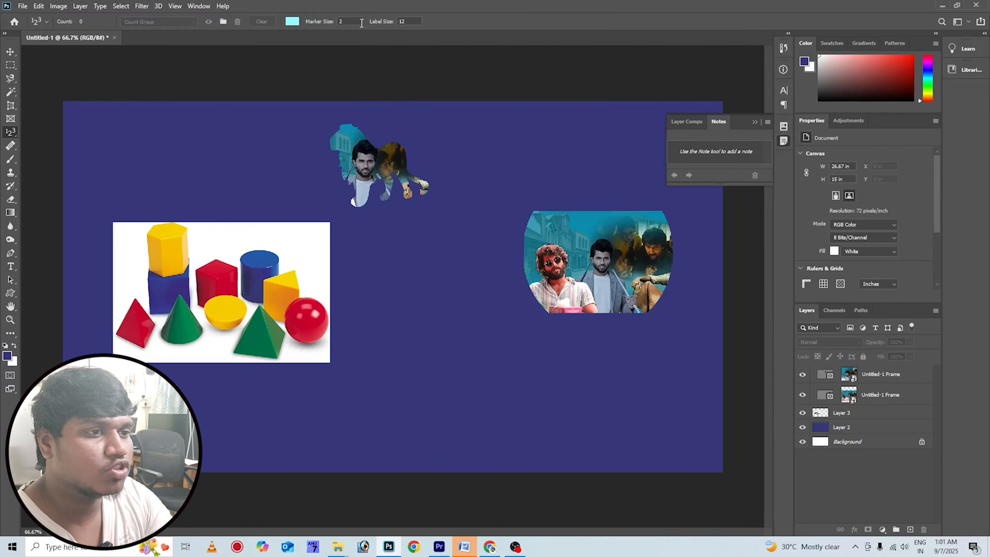
pyautogui.press('j')
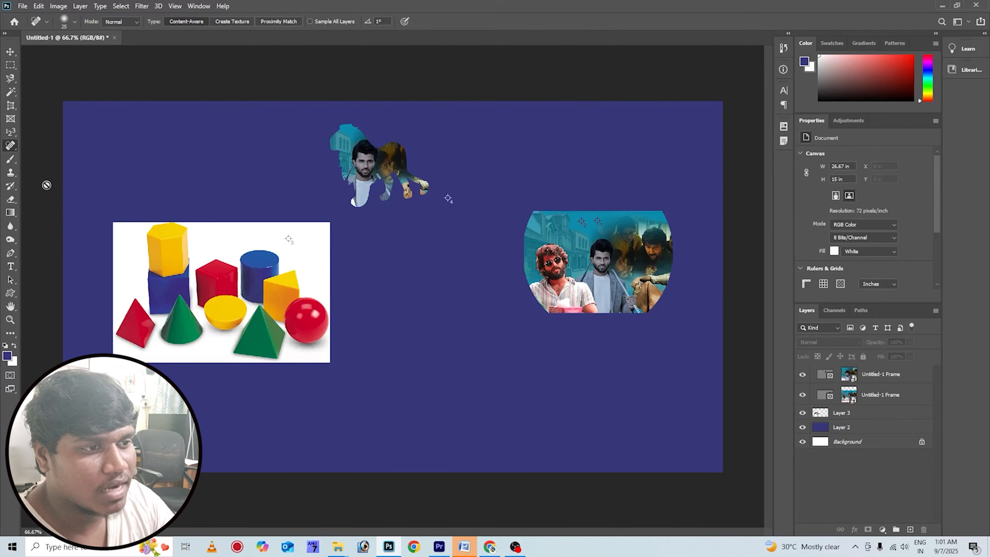
pyautogui.rightClick(9, 146)
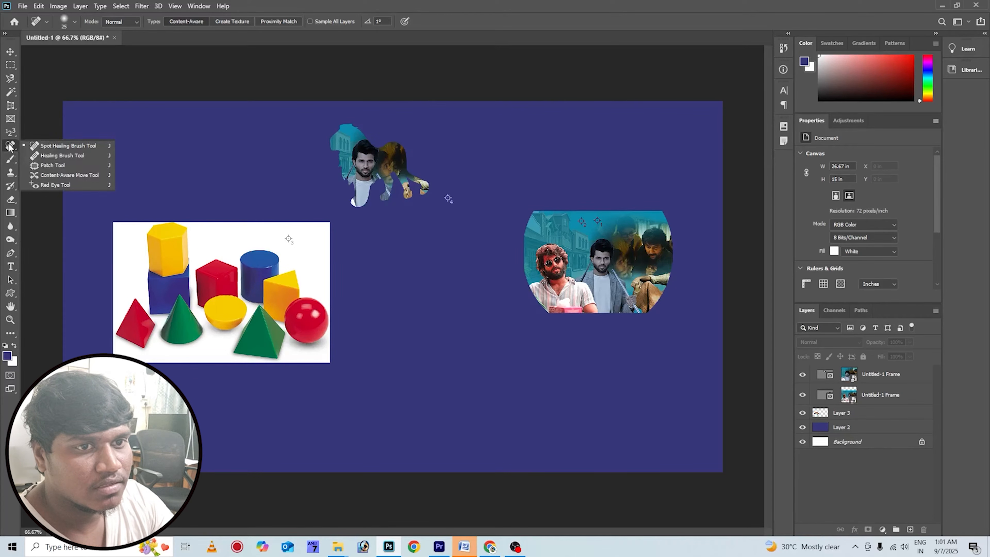
pyautogui.click(46, 146)
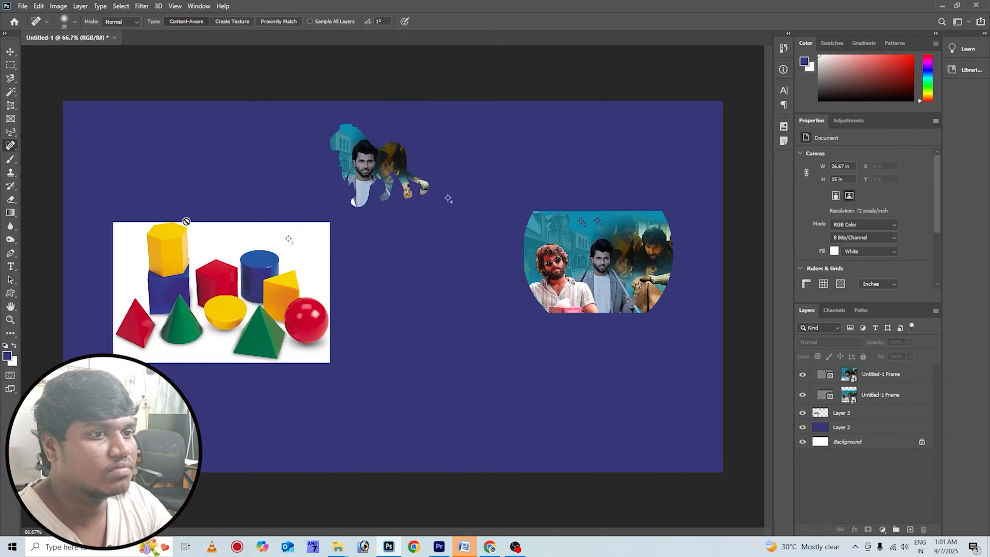
# Step: Delete both image frame layers and Layer 3 with the geometric shapes picture
pyautogui.click(884, 374)
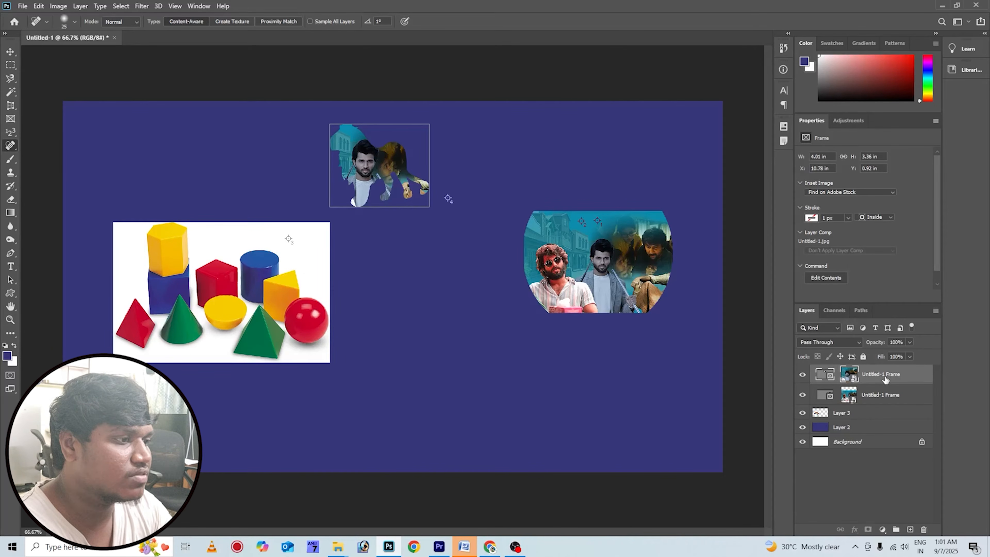
pyautogui.press('Delete')
pyautogui.press('Delete')
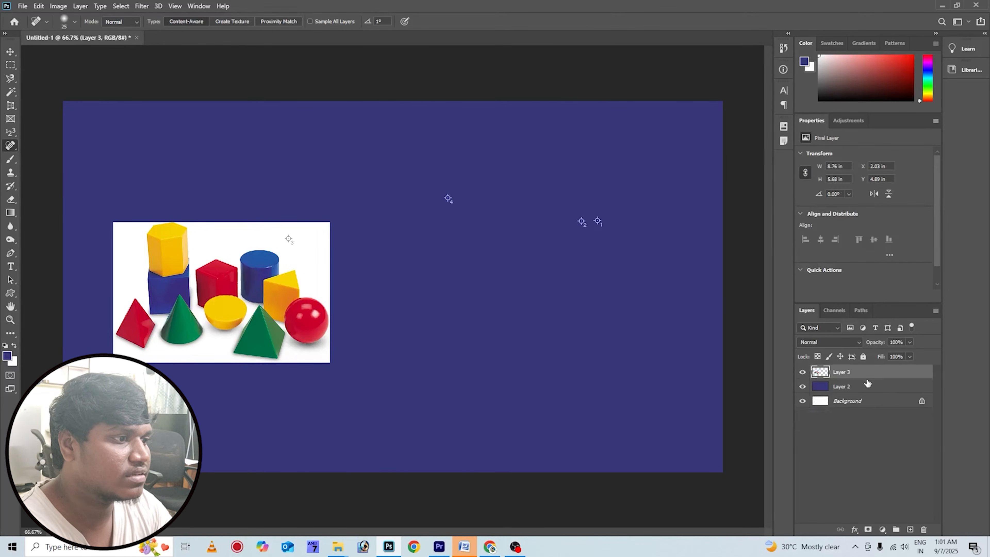
pyautogui.press('Delete')
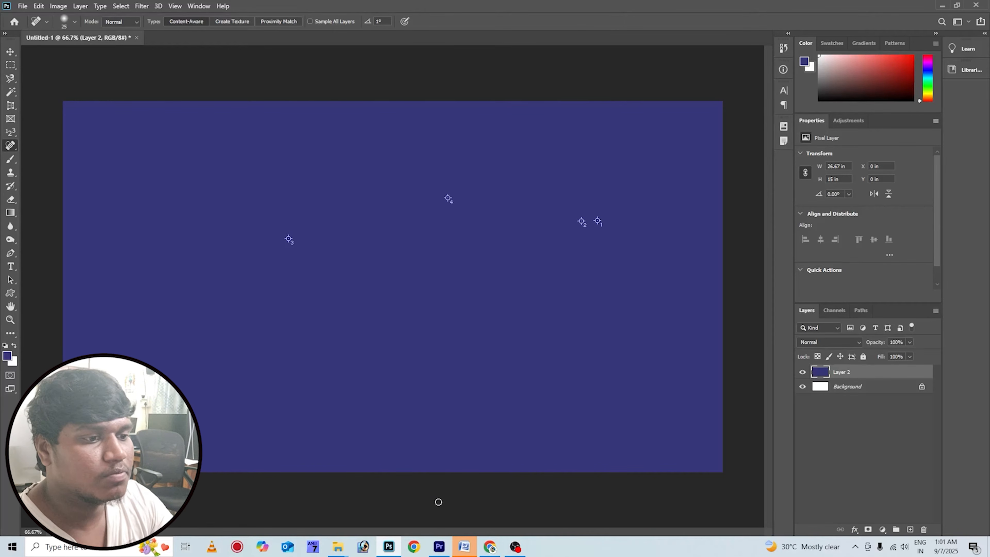
# Step: Switch to Chrome and search Google Images for "pimples on face"
pyautogui.click(488, 550)
pyautogui.scroll(5, 460, 168)
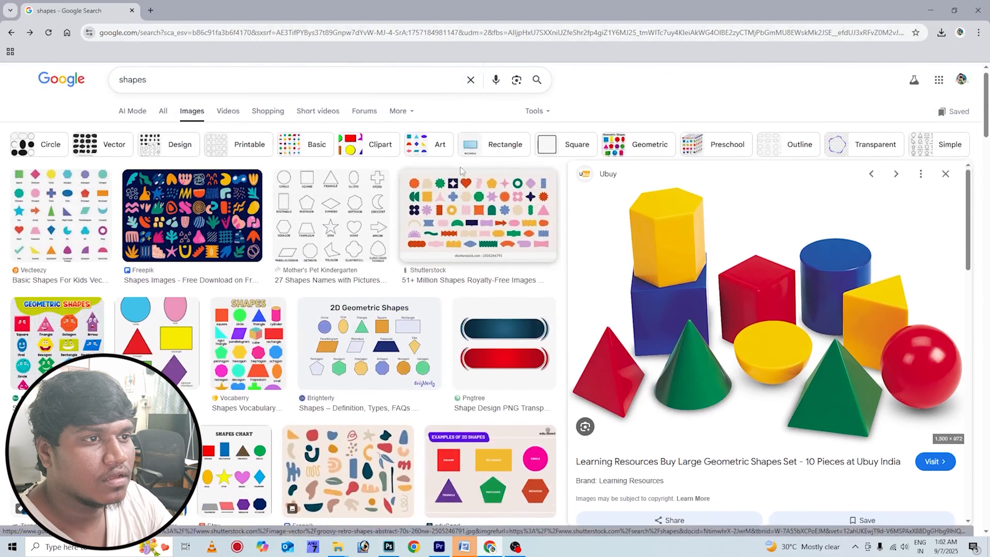
pyautogui.click(470, 89)
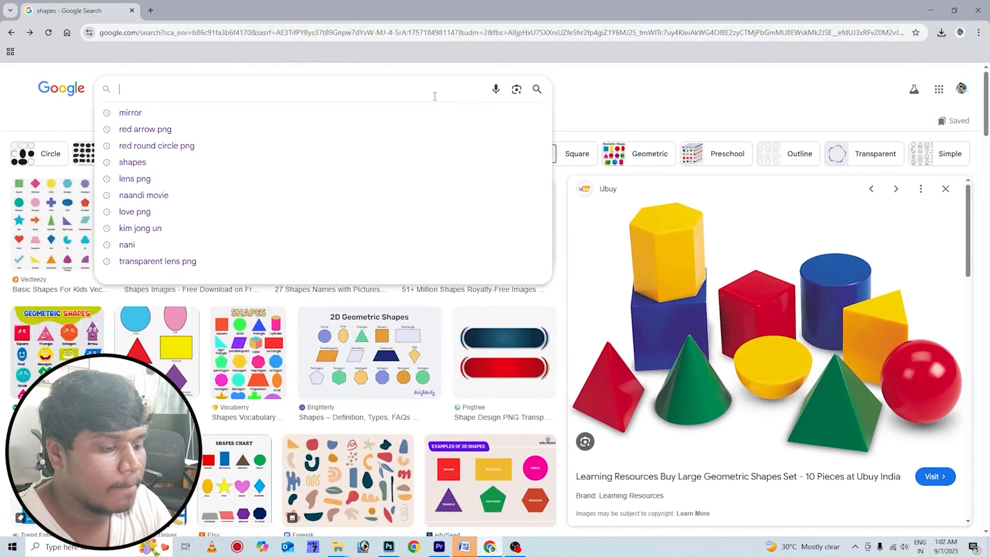
pyautogui.write('pimple')
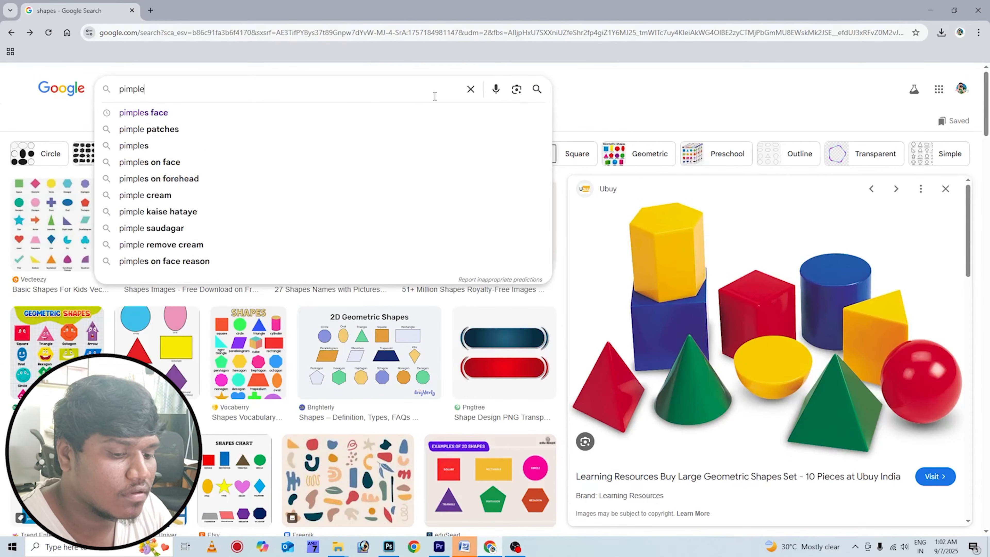
pyautogui.write('s on fsce')
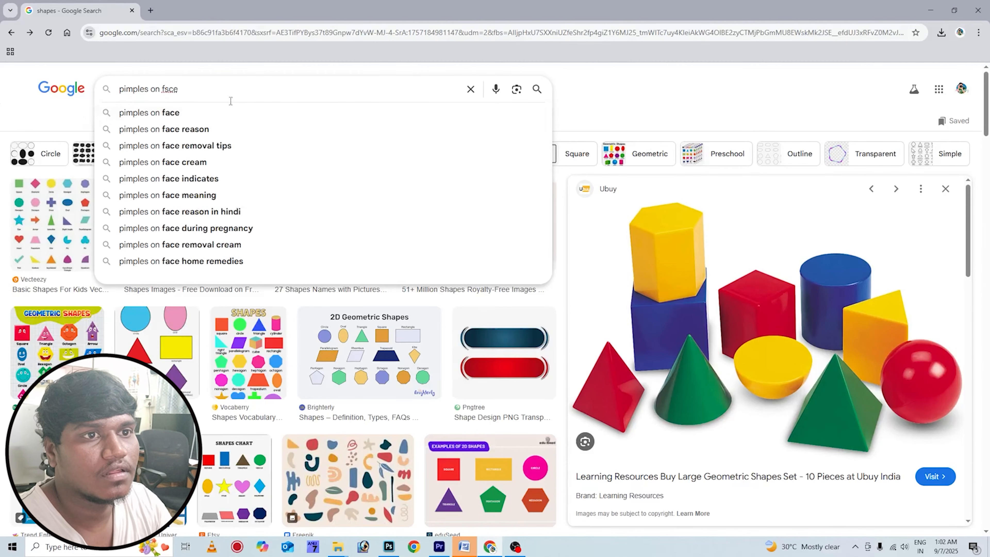
pyautogui.click(192, 112)
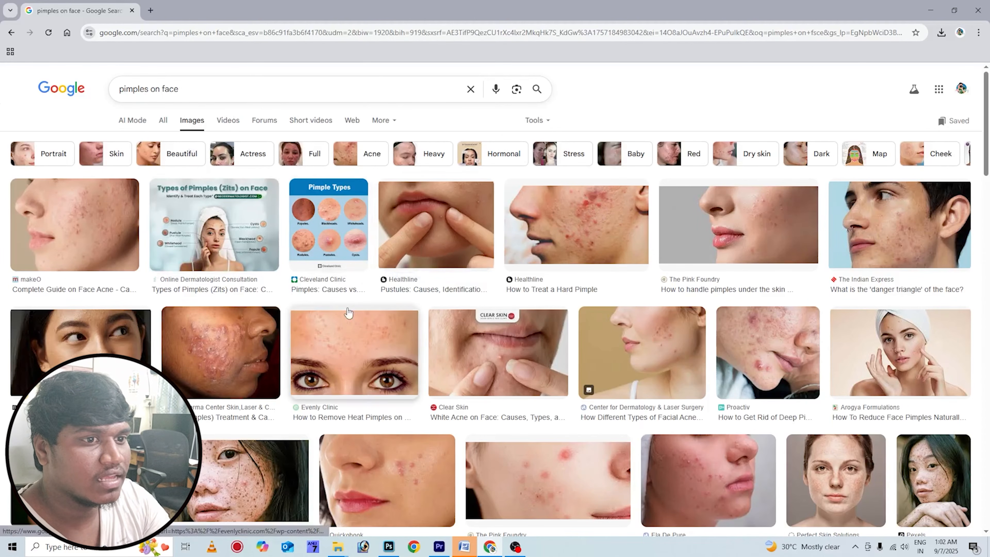
# Step: Copy the Ela De Pure close-up of a cheek with pimples and paste it over the blue background in Photoshop
pyautogui.scroll(-1, 349, 312)
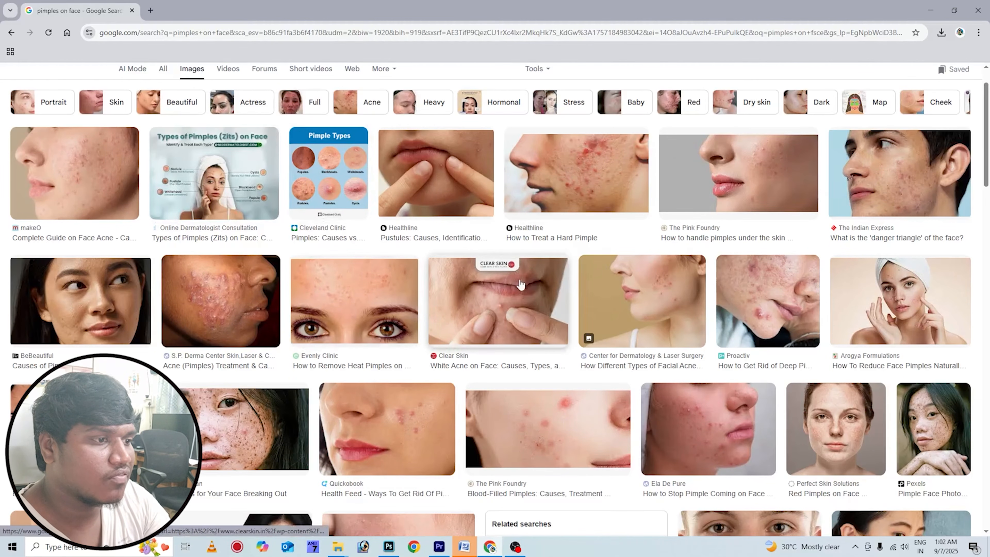
pyautogui.scroll(-1, 523, 293)
pyautogui.scroll(-2, 523, 293)
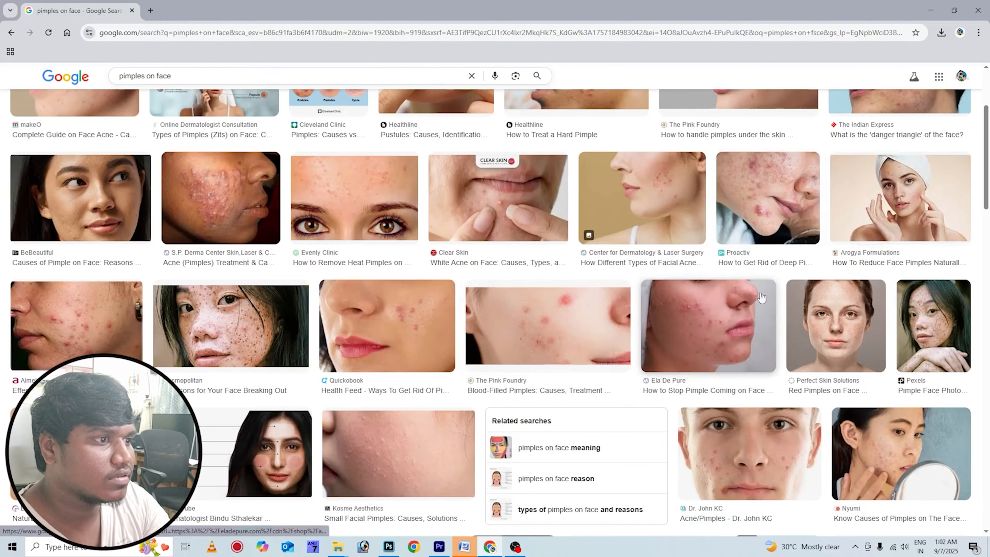
pyautogui.scroll(-3, 683, 333)
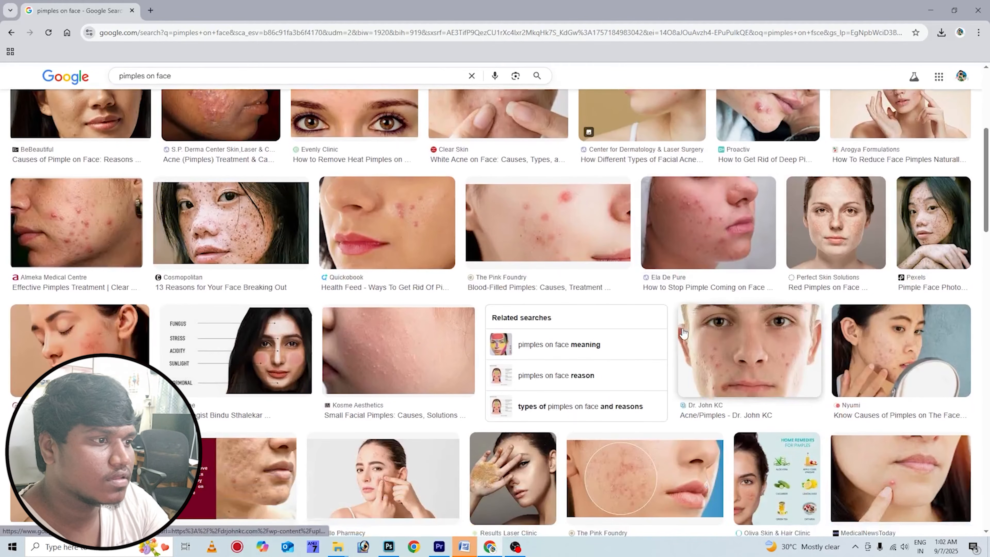
pyautogui.scroll(-4, 704, 336)
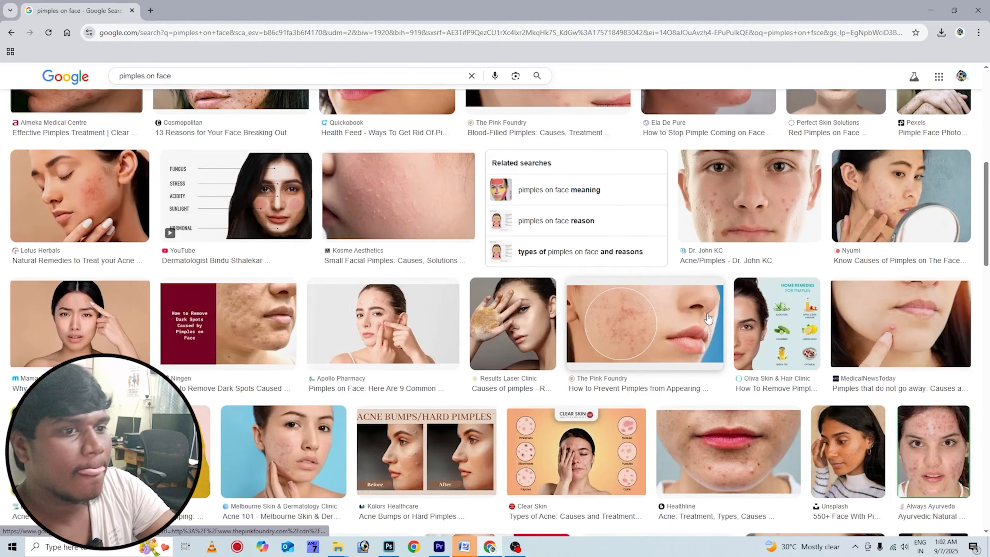
pyautogui.scroll(6, 714, 323)
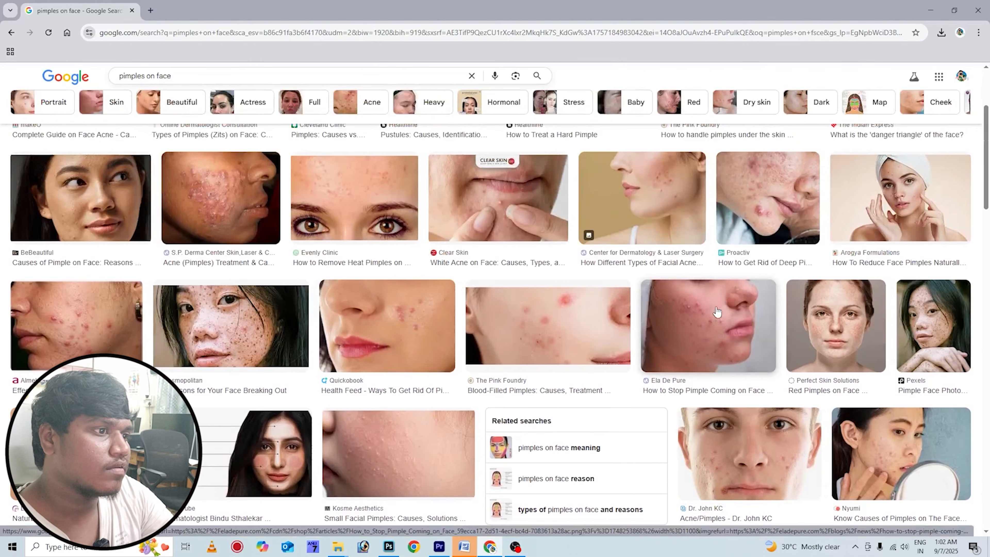
pyautogui.click(716, 314)
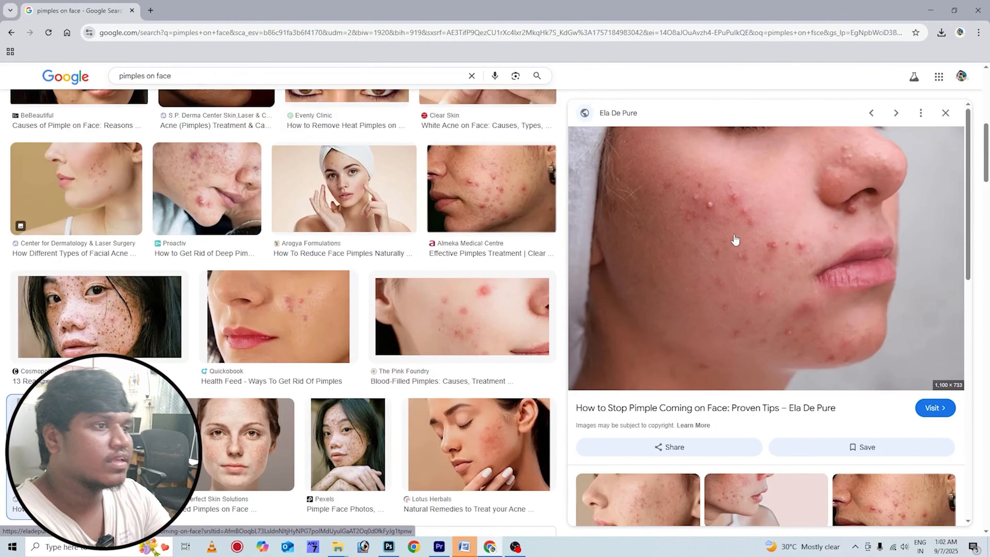
pyautogui.rightClick(757, 275)
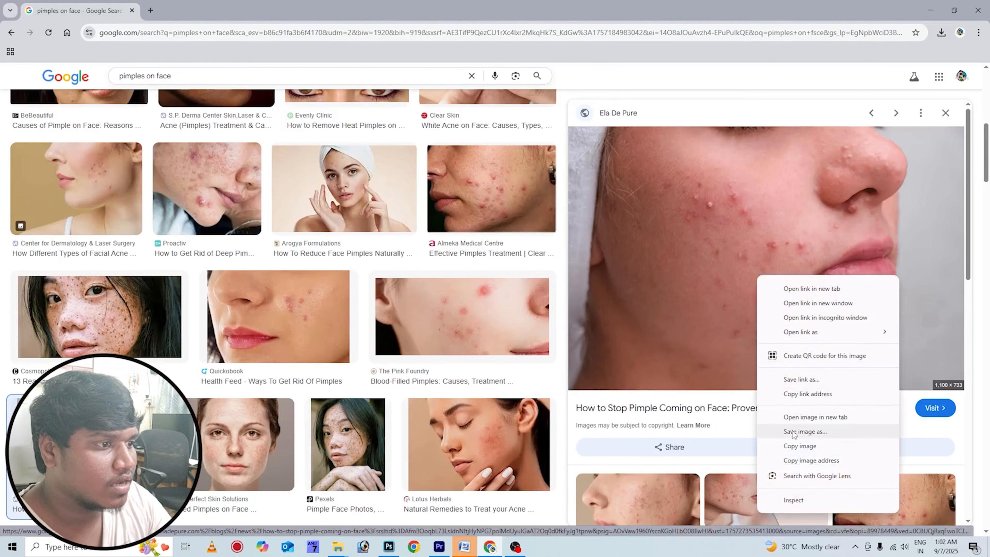
pyautogui.click(793, 449)
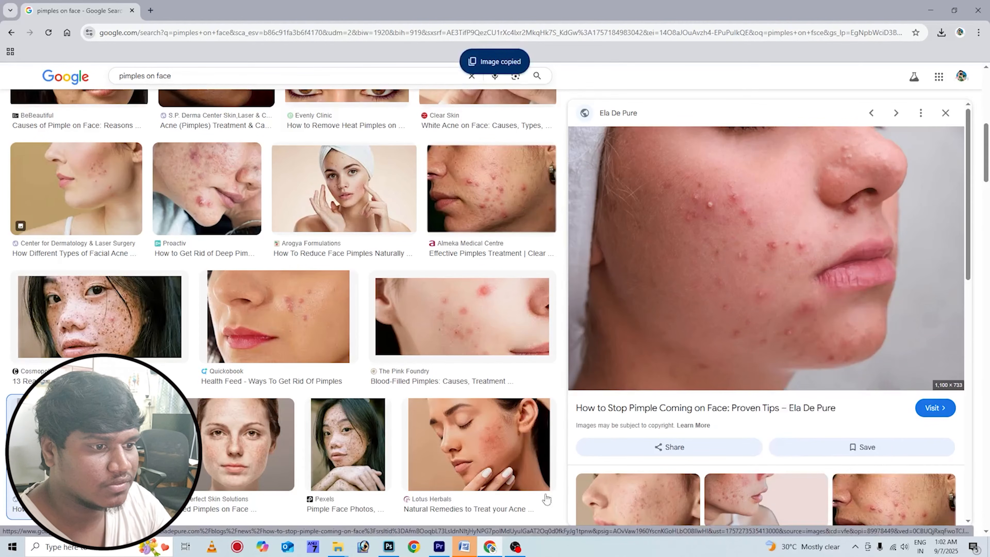
pyautogui.click(384, 550)
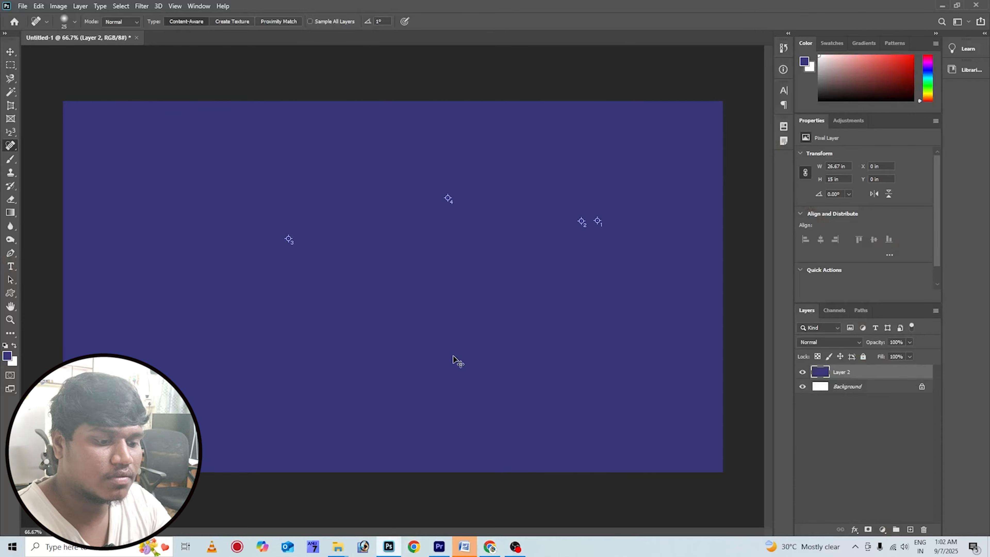
pyautogui.hotkey('ctrl', 'v')
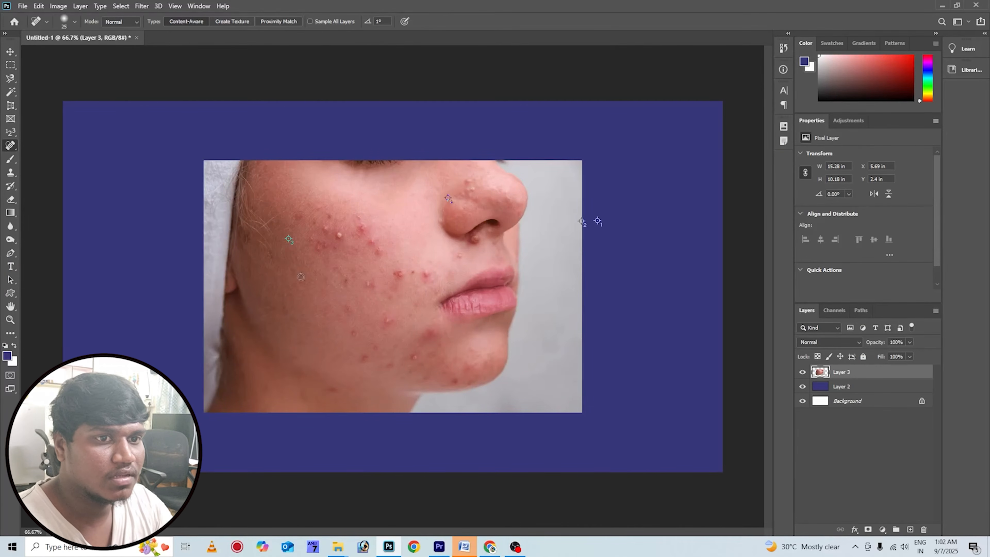
# Step: Select the Spot Healing Brush Tool and enlarge its brush size to 100
pyautogui.rightClick(16, 147)
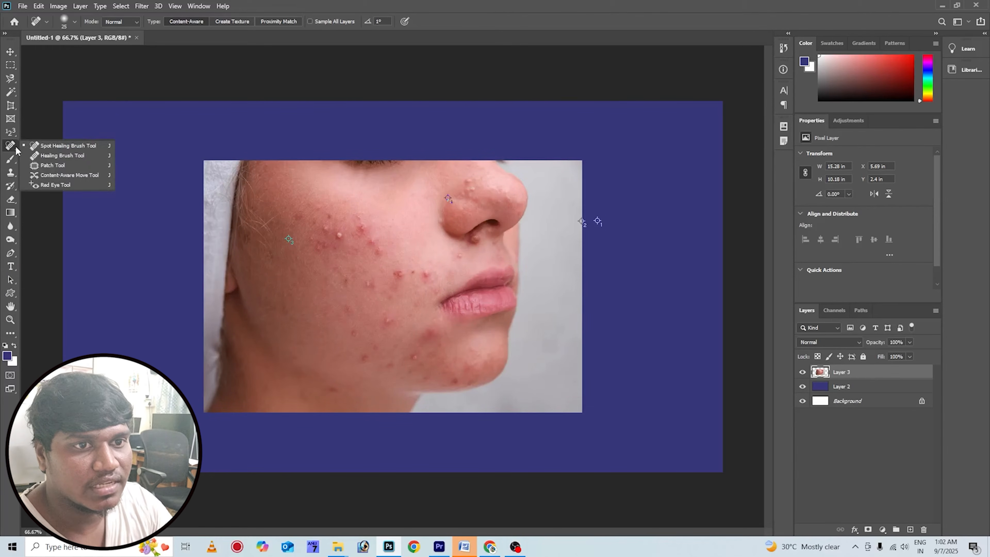
pyautogui.click(58, 145)
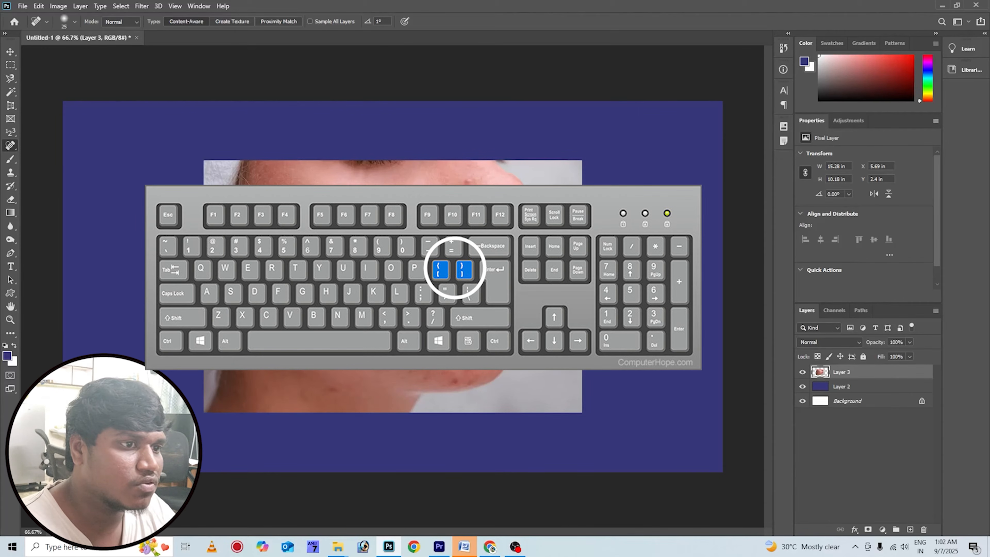
pyautogui.press(']')
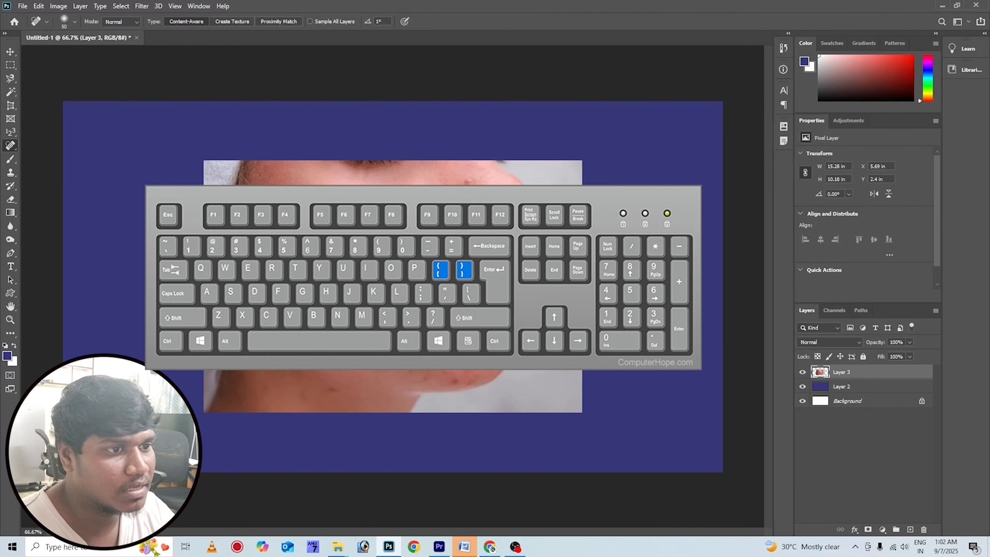
pyautogui.press(']')
pyautogui.press(']')
pyautogui.press(']')
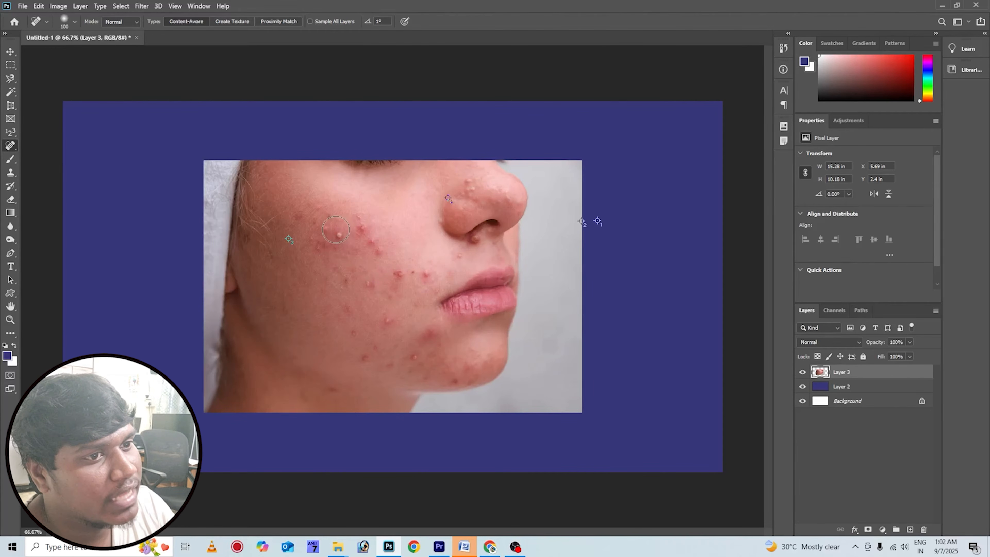
# Step: Heal the main cluster of pimples on the upper and middle cheek with short overlapping Spot Healing Brush strokes
pyautogui.moveTo(336, 235)
pyautogui.mouseDown()
pyautogui.moveTo(358, 225)
pyautogui.moveTo(353, 246)
pyautogui.moveTo(354, 235)
pyautogui.mouseUp()
pyautogui.moveTo(344, 219); pyautogui.dragTo(329, 238)
pyautogui.moveTo(329, 227)
pyautogui.mouseDown()
pyautogui.moveTo(313, 256)
pyautogui.moveTo(322, 235)
pyautogui.mouseUp()
pyautogui.moveTo(342, 232)
pyautogui.mouseDown()
pyautogui.moveTo(334, 270)
pyautogui.moveTo(355, 281)
pyautogui.moveTo(364, 248)
pyautogui.mouseUp()
pyautogui.moveTo(351, 224); pyautogui.dragTo(331, 252)
pyautogui.moveTo(328, 215)
pyautogui.mouseDown()
pyautogui.moveTo(322, 255)
pyautogui.moveTo(388, 291)
pyautogui.moveTo(379, 303)
pyautogui.moveTo(347, 307)
pyautogui.moveTo(352, 271)
pyautogui.moveTo(333, 293)
pyautogui.mouseUp()
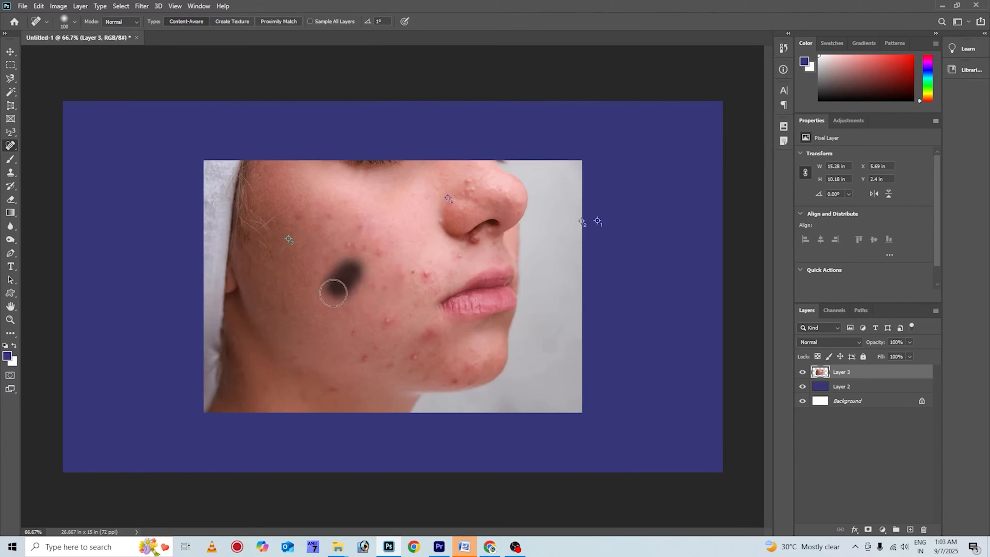
pyautogui.moveTo(360, 250)
pyautogui.mouseDown()
pyautogui.moveTo(346, 281)
pyautogui.moveTo(363, 277)
pyautogui.mouseUp()
pyautogui.click(332, 227)
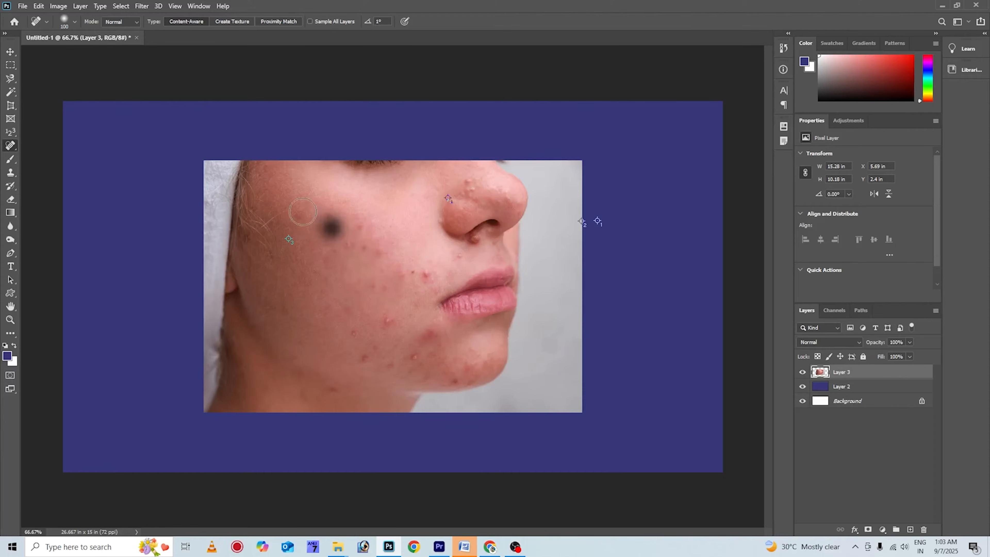
pyautogui.click(303, 211)
pyautogui.click(331, 207)
pyautogui.click(354, 261)
# Step: Dab away the pimples on the lower cheek, along the jaw and beside the corner of the mouth
pyautogui.click(358, 347)
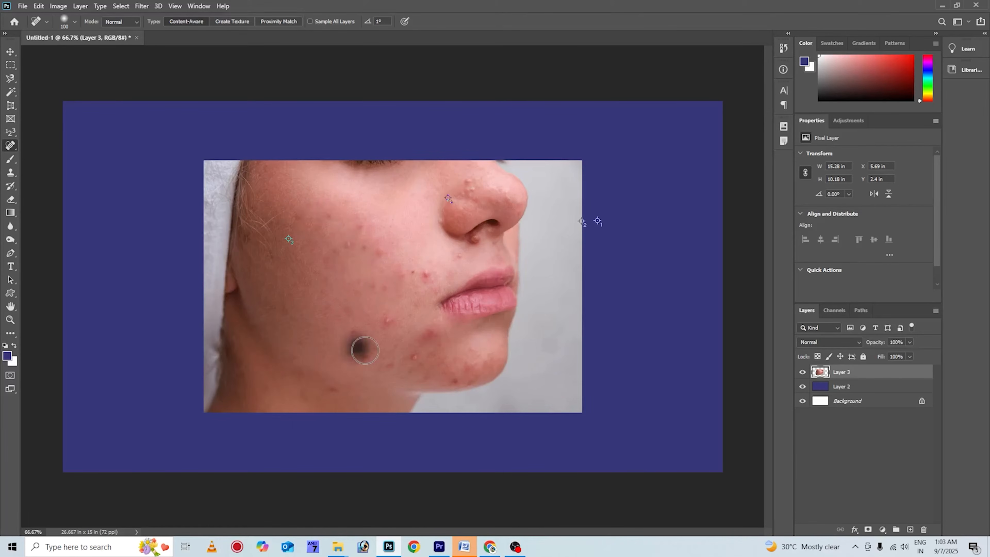
pyautogui.click(360, 324)
pyautogui.click(380, 327)
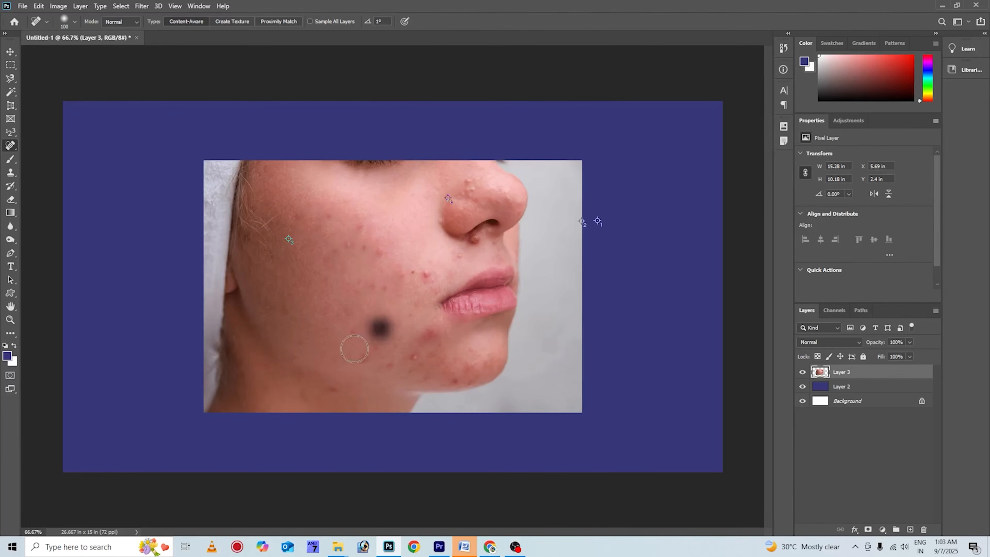
pyautogui.click(365, 349)
pyautogui.click(430, 357)
pyautogui.click(427, 340)
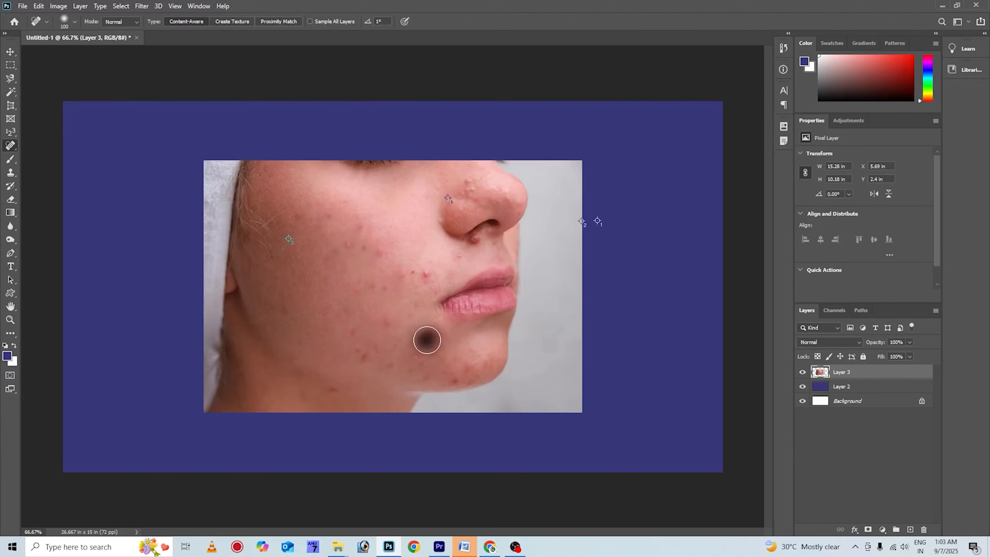
pyautogui.click(362, 343)
pyautogui.click(378, 284)
pyautogui.click(413, 261)
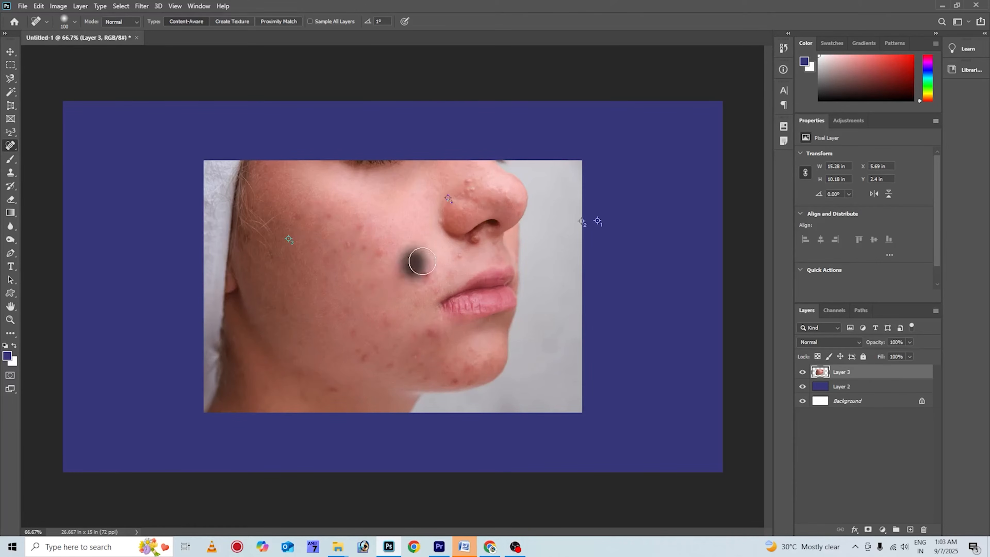
pyautogui.click(418, 268)
# Step: Heal the leftover spots from beside the mouth across the middle cheek up to the upper cheek
pyautogui.moveTo(409, 264)
pyautogui.mouseDown()
pyautogui.moveTo(400, 275)
pyautogui.moveTo(381, 267)
pyautogui.mouseUp()
pyautogui.moveTo(372, 234)
pyautogui.mouseDown()
pyautogui.moveTo(347, 248)
pyautogui.moveTo(346, 222)
pyautogui.moveTo(331, 240)
pyautogui.mouseUp()
pyautogui.click(295, 217)
pyautogui.moveTo(319, 204); pyautogui.dragTo(322, 213)
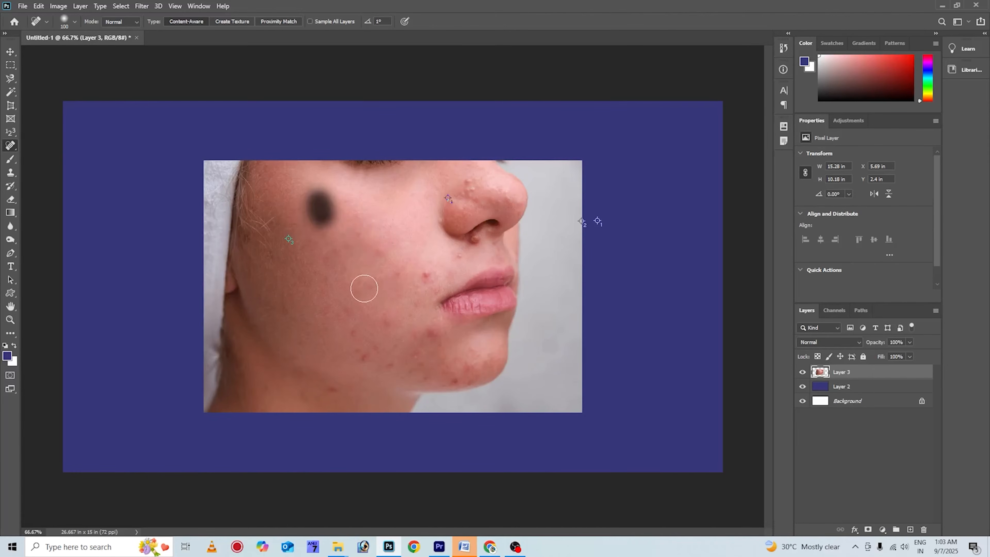
# Step: Heal the blemishes on the lower cheek, jawline and chin below the lips
pyautogui.click(355, 339)
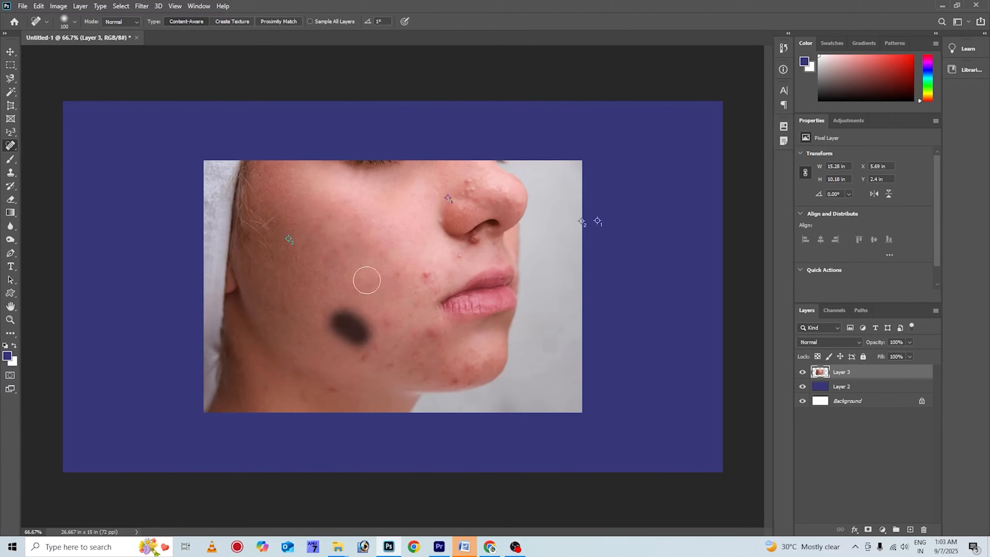
pyautogui.moveTo(424, 256)
pyautogui.mouseDown()
pyautogui.moveTo(415, 294)
pyautogui.moveTo(369, 350)
pyautogui.moveTo(379, 355)
pyautogui.moveTo(346, 339)
pyautogui.moveTo(431, 371)
pyautogui.mouseUp()
pyautogui.moveTo(437, 366); pyautogui.dragTo(451, 374)
pyautogui.click(468, 368)
pyautogui.moveTo(431, 338); pyautogui.dragTo(418, 349)
pyautogui.moveTo(356, 348)
pyautogui.mouseDown()
pyautogui.moveTo(428, 364)
pyautogui.moveTo(398, 329)
pyautogui.mouseUp()
pyautogui.click(435, 367)
pyautogui.click(429, 341)
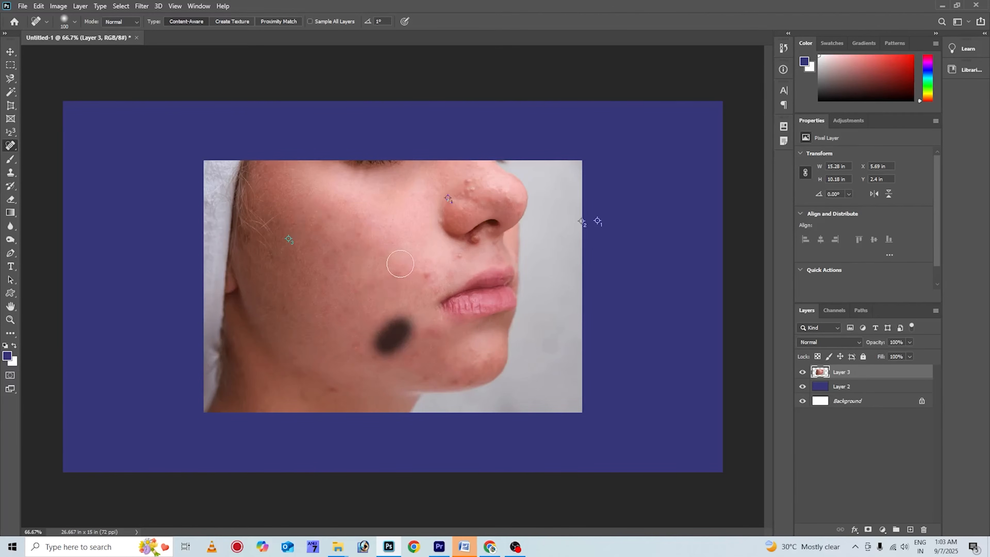
# Step: Remove the spots near the mouth corner, above the upper lip, under the nostril and on the nose
pyautogui.click(397, 270)
pyautogui.moveTo(420, 263); pyautogui.dragTo(415, 277)
pyautogui.click(446, 253)
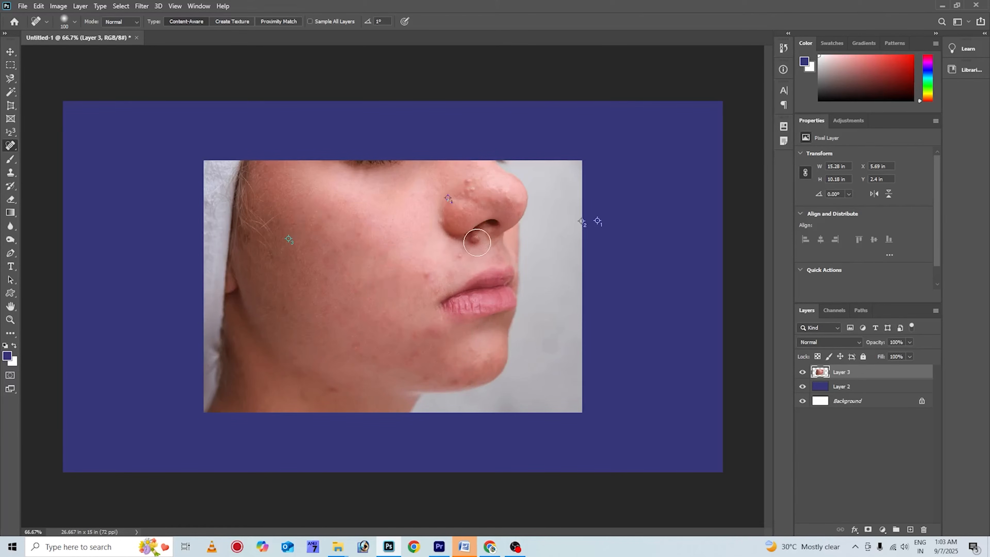
pyautogui.click(477, 242)
pyautogui.click(448, 250)
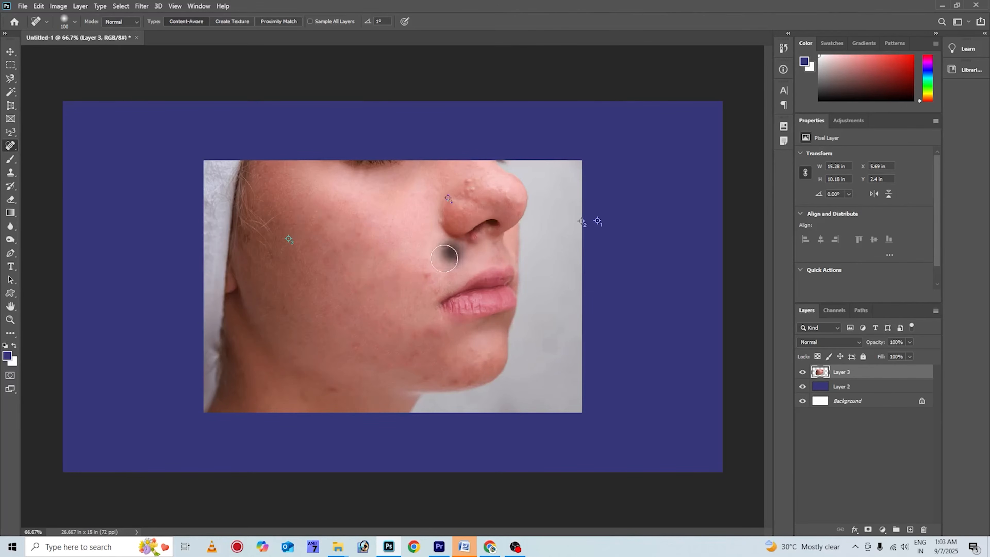
pyautogui.moveTo(414, 252)
pyautogui.mouseDown()
pyautogui.moveTo(395, 266)
pyautogui.moveTo(433, 197)
pyautogui.moveTo(399, 279)
pyautogui.moveTo(426, 258)
pyautogui.moveTo(404, 280)
pyautogui.mouseUp()
pyautogui.click(458, 180)
pyautogui.click(469, 181)
# Step: Even out the remaining redness with broader healing strokes across the upper and lower cheek
pyautogui.moveTo(374, 239); pyautogui.dragTo(356, 256)
pyautogui.moveTo(329, 201); pyautogui.dragTo(326, 259)
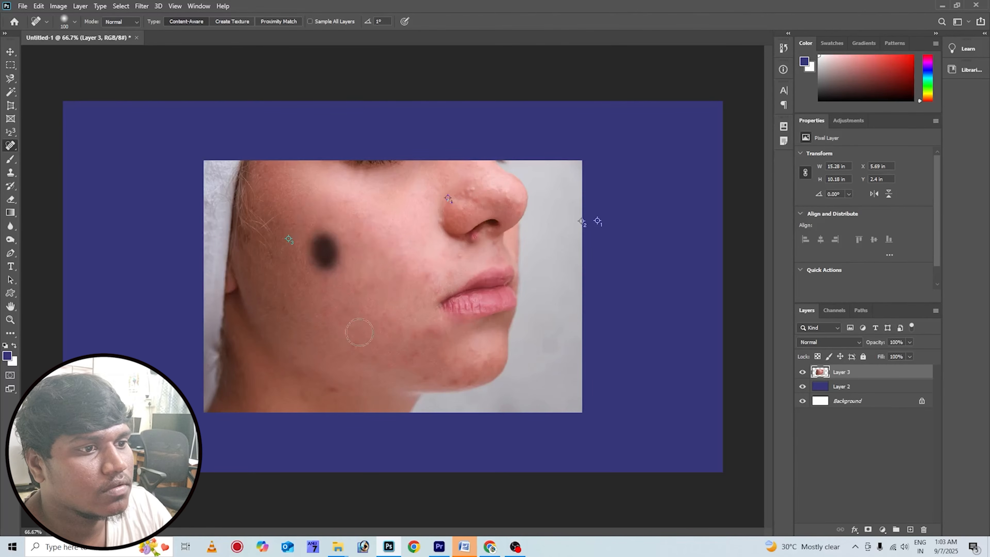
pyautogui.moveTo(402, 329)
pyautogui.mouseDown()
pyautogui.moveTo(432, 346)
pyautogui.moveTo(431, 336)
pyautogui.moveTo(399, 351)
pyautogui.moveTo(363, 339)
pyautogui.mouseUp()
pyautogui.moveTo(308, 292)
pyautogui.mouseDown()
pyautogui.moveTo(299, 287)
pyautogui.moveTo(345, 274)
pyautogui.moveTo(322, 255)
pyautogui.moveTo(308, 223)
pyautogui.moveTo(337, 232)
pyautogui.mouseUp()
# Step: Dab over the faint remaining marks on the upper cheek below the eye, near the hairline and toward the nose
pyautogui.click(326, 206)
pyautogui.click(342, 206)
pyautogui.click(382, 225)
pyautogui.click(395, 237)
pyautogui.click(291, 239)
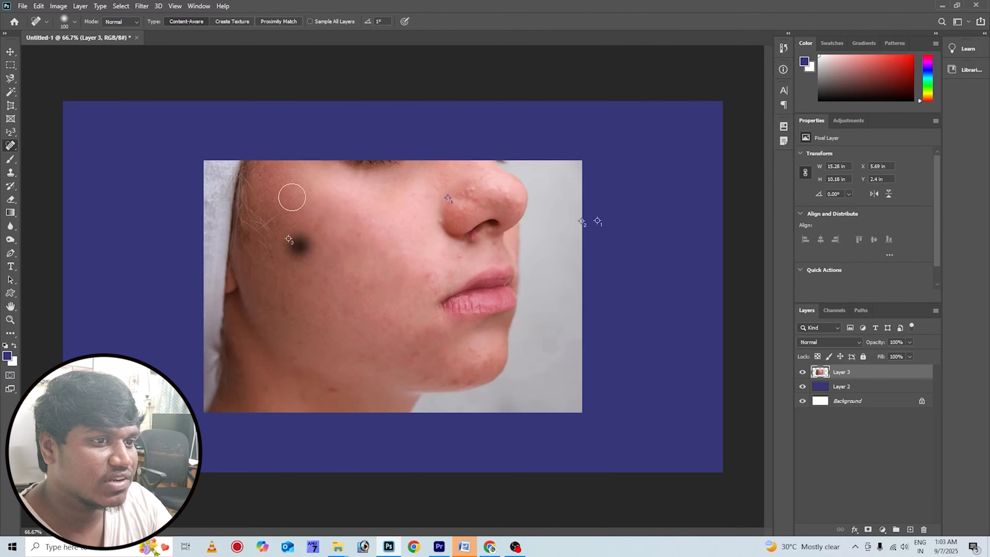
pyautogui.click(292, 196)
pyautogui.click(353, 206)
pyautogui.click(347, 239)
pyautogui.click(398, 226)
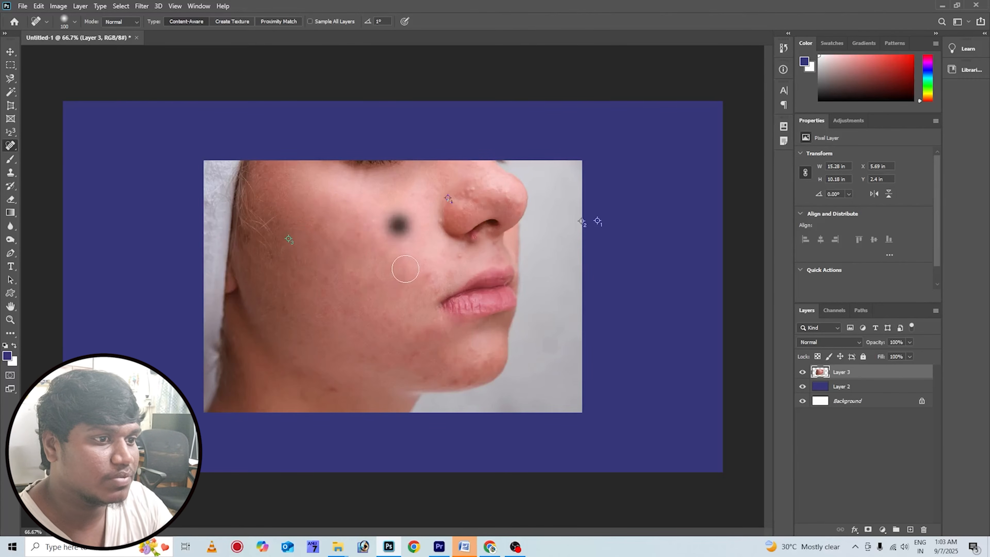
pyautogui.click(404, 267)
pyautogui.click(337, 303)
pyautogui.click(386, 221)
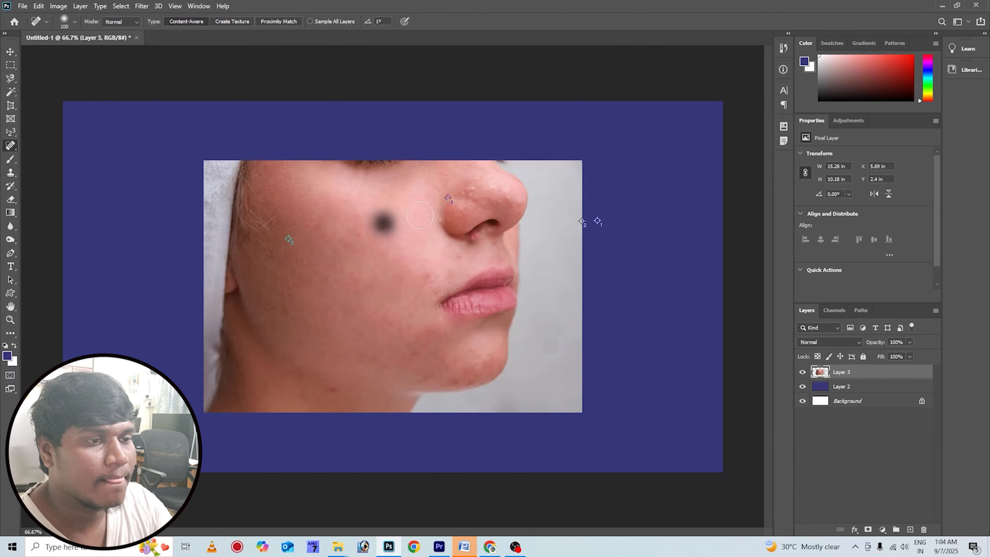
pyautogui.click(416, 212)
# Step: Try longer healing strokes down the cheek and undo the last three strokes
pyautogui.moveTo(379, 219)
pyautogui.mouseDown()
pyautogui.moveTo(319, 239)
pyautogui.moveTo(308, 322)
pyautogui.moveTo(351, 330)
pyautogui.mouseUp()
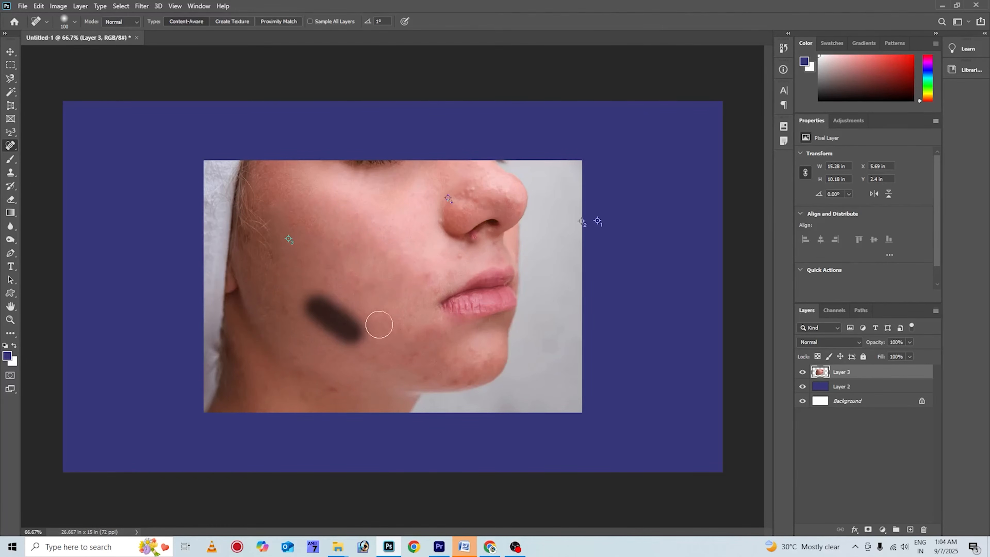
pyautogui.click(373, 275)
pyautogui.hotkey('ctrl', 'z')
pyautogui.hotkey('ctrl', 'z')
pyautogui.hotkey('ctrl', 'z')
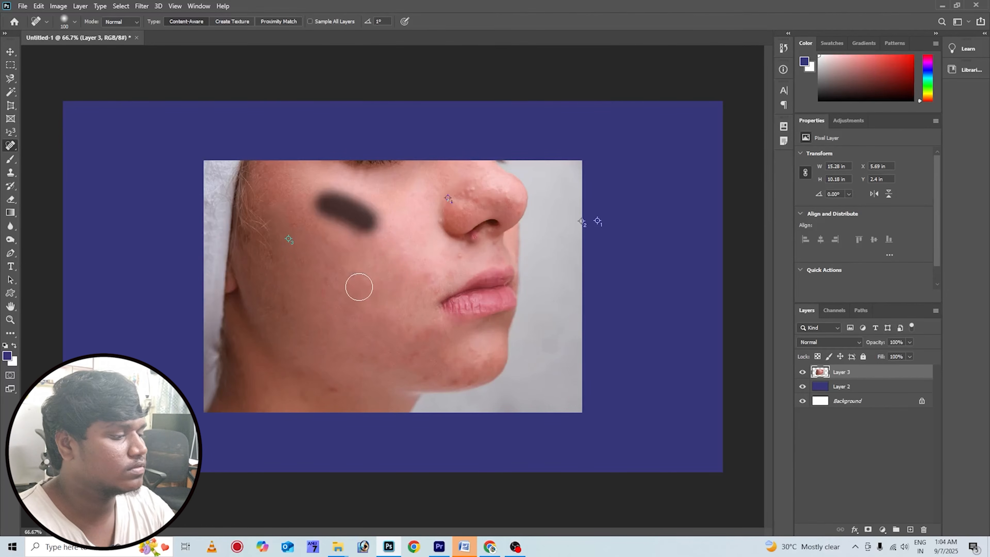
# Step: Inspect the healed skin up close, paste the original photo on top for comparison, and undo the paste
pyautogui.hotkey('ctrl', '+')
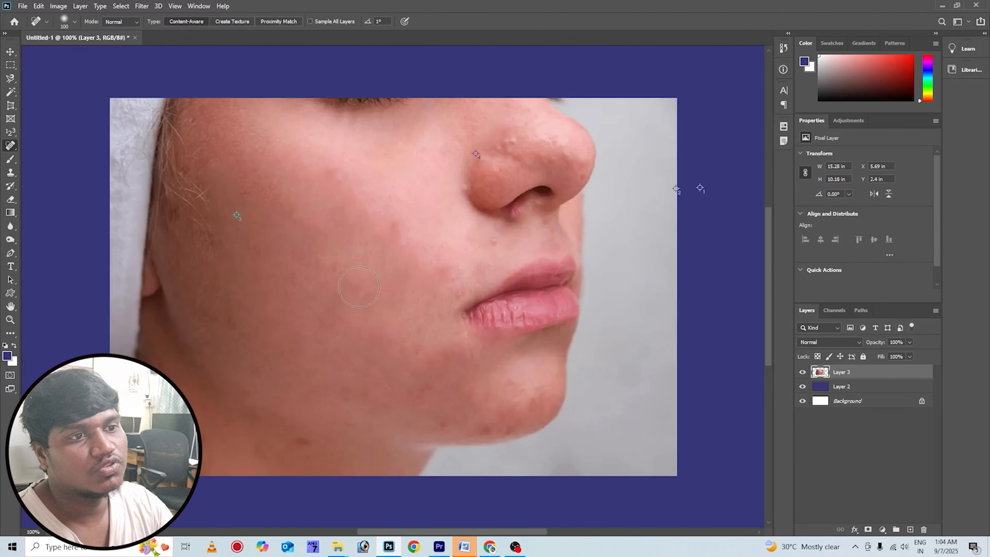
pyautogui.hotkey('ctrl', '-')
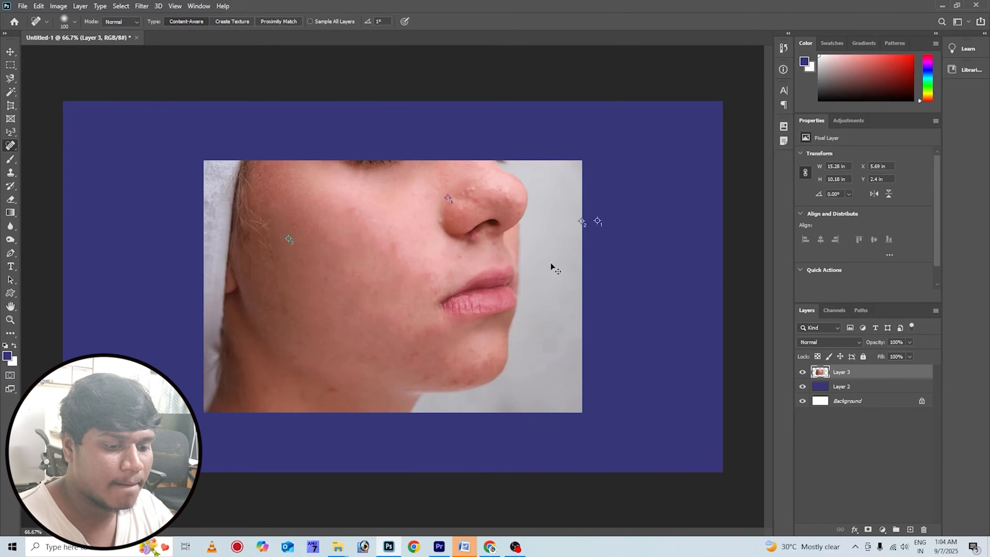
pyautogui.hotkey('ctrl', 'v')
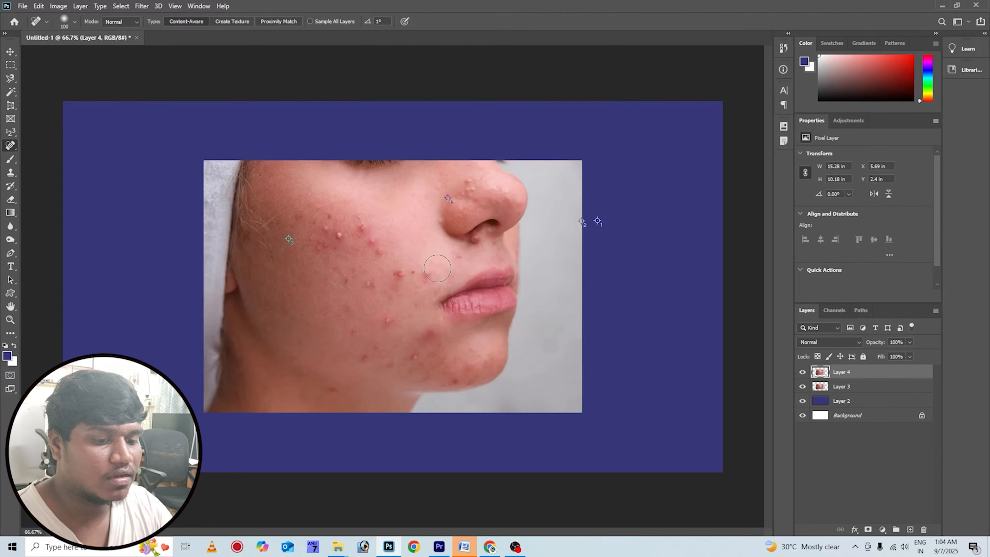
pyautogui.hotkey('ctrl', 'z')
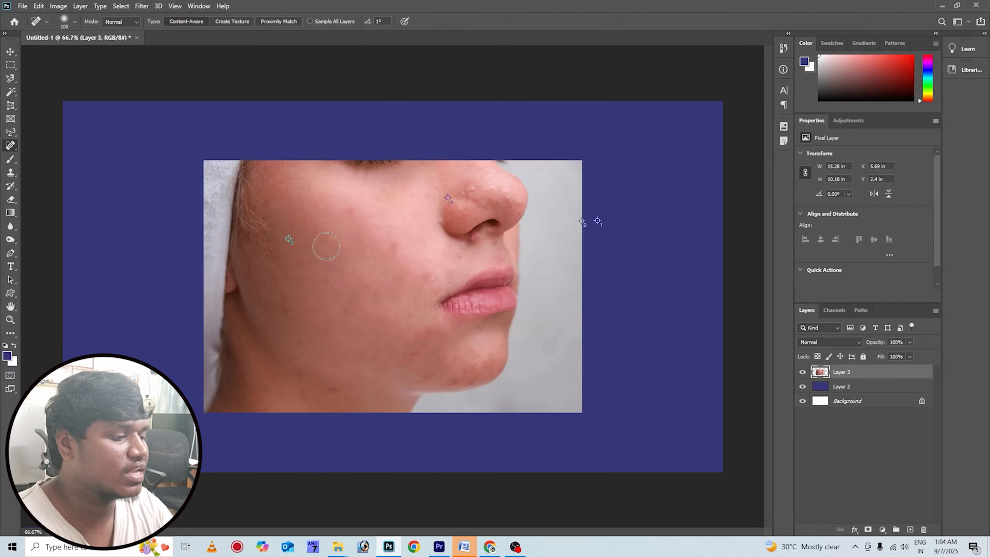
# Step: Hide the interface panels and switch to full screen mode so only the retouched image fills the display
pyautogui.hotkey('ctrl', '+')
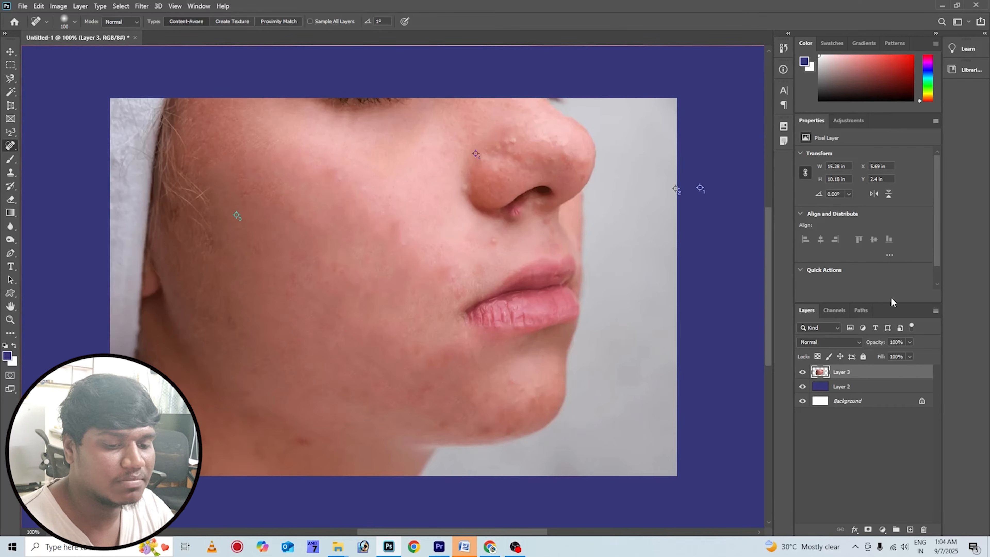
pyautogui.press('Tab')
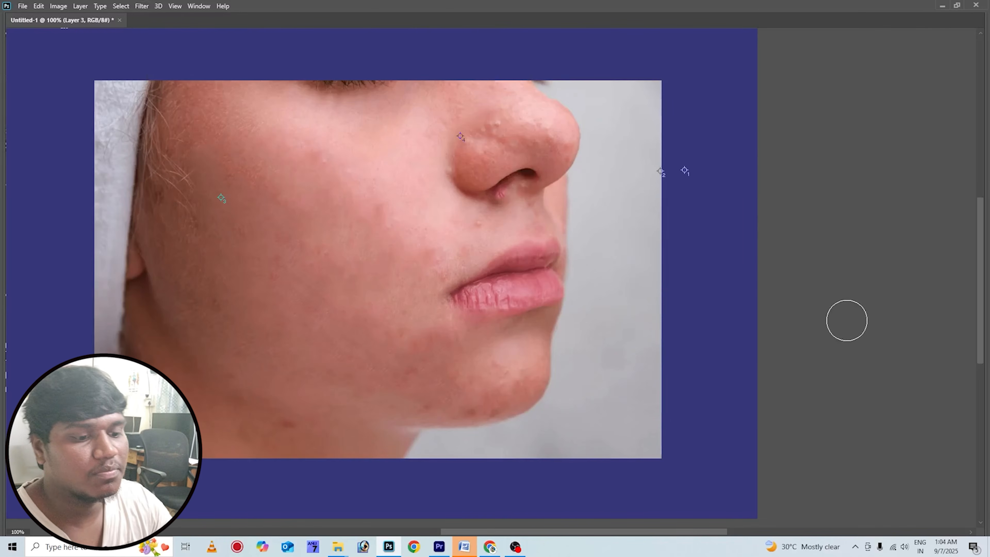
pyautogui.press('f')
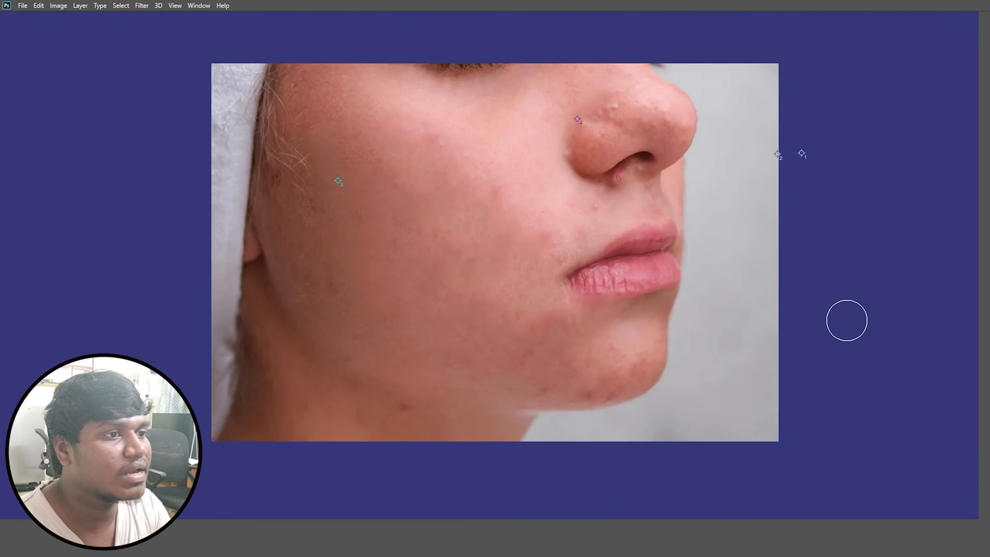
pyautogui.press('f')
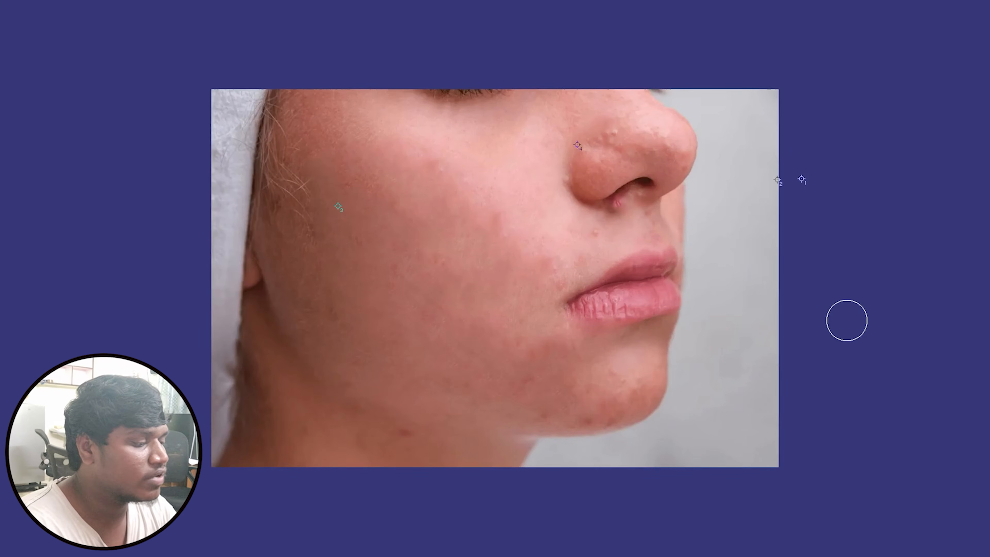
# Step: Examine the healed face in full screen, first as a whole and then close up on the cheek and mouth corner
pyautogui.hotkey('ctrl', '-')
pyautogui.hotkey('ctrl', '-')
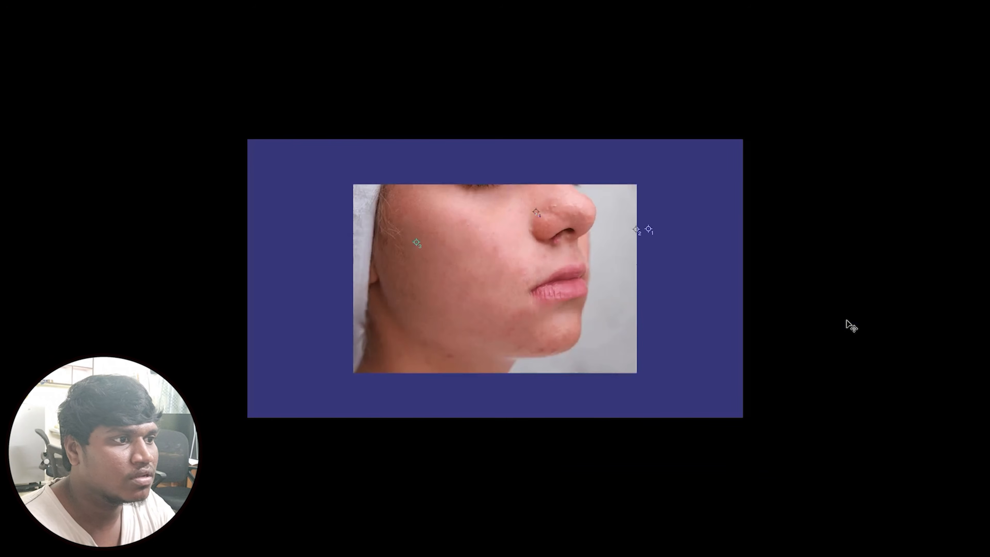
pyautogui.hotkey('ctrl', '+')
pyautogui.hotkey('ctrl', '+')
pyautogui.hotkey('ctrl', '+')
pyautogui.hotkey('ctrl', '+')
pyautogui.hotkey('ctrl', '+')
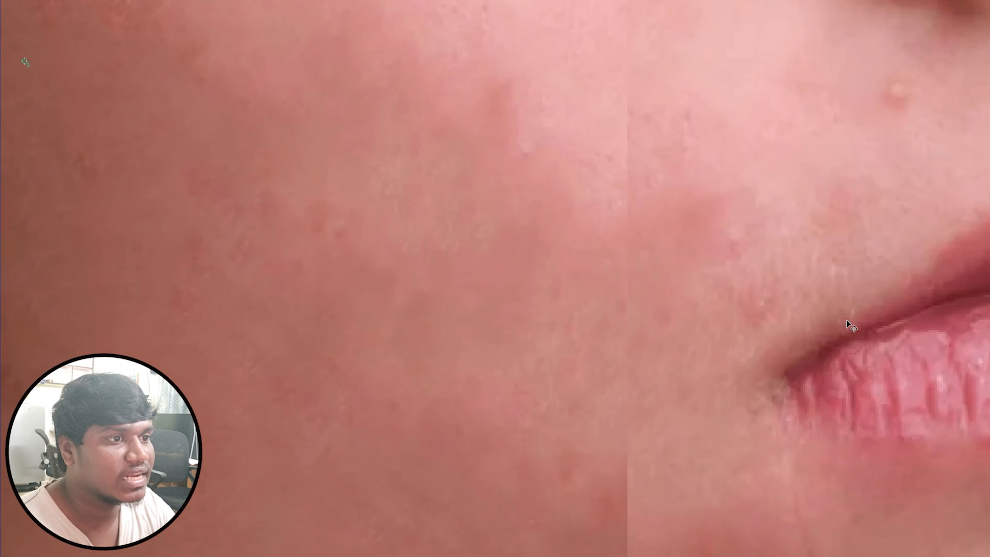